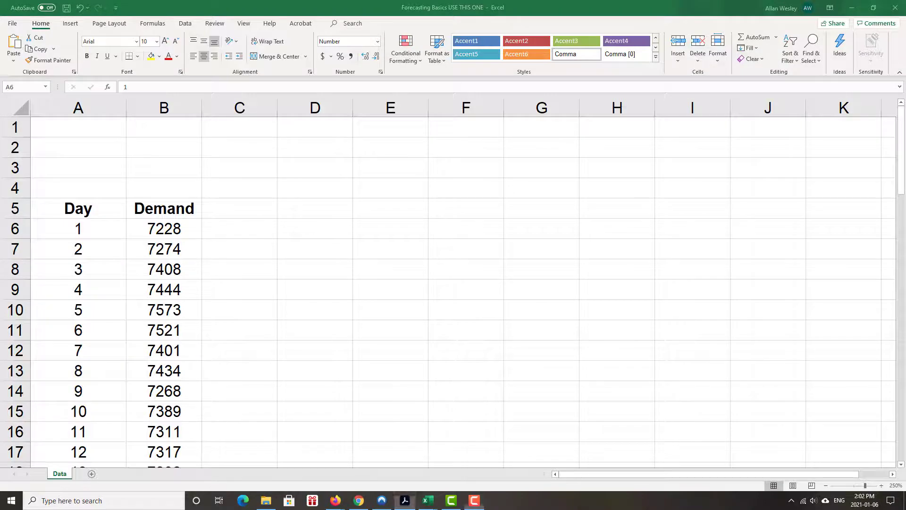
# Step: Bring up the Lab Practice Tasks PDF in Acrobat to read the seven forecasting tasks
pyautogui.click(405, 500)
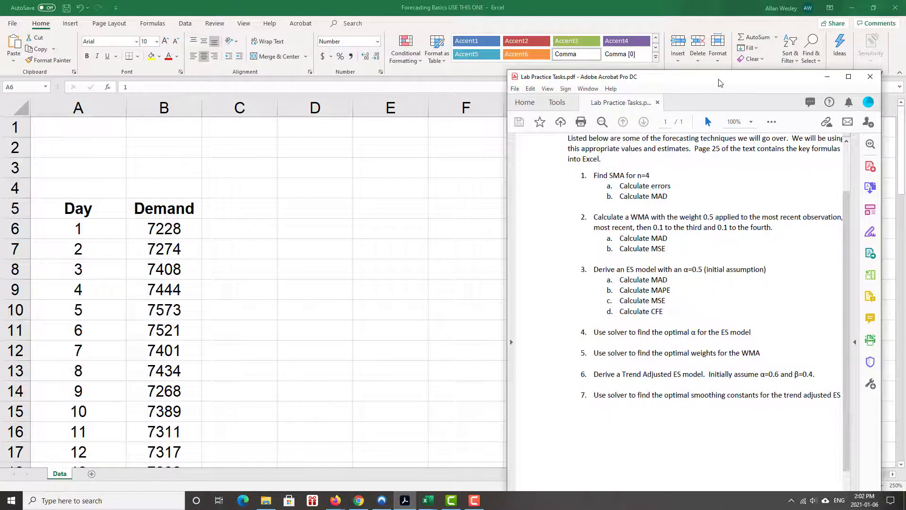
# Step: Add centred SMA and |Et| column headers in C5 and D5
pyautogui.moveTo(721, 83); pyautogui.dragTo(721, 0)
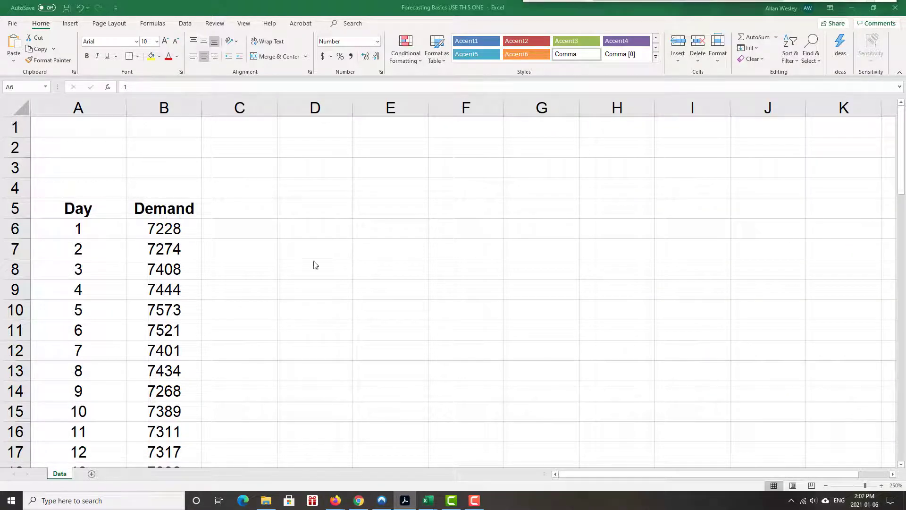
pyautogui.hotkey('alt', 'Tab')
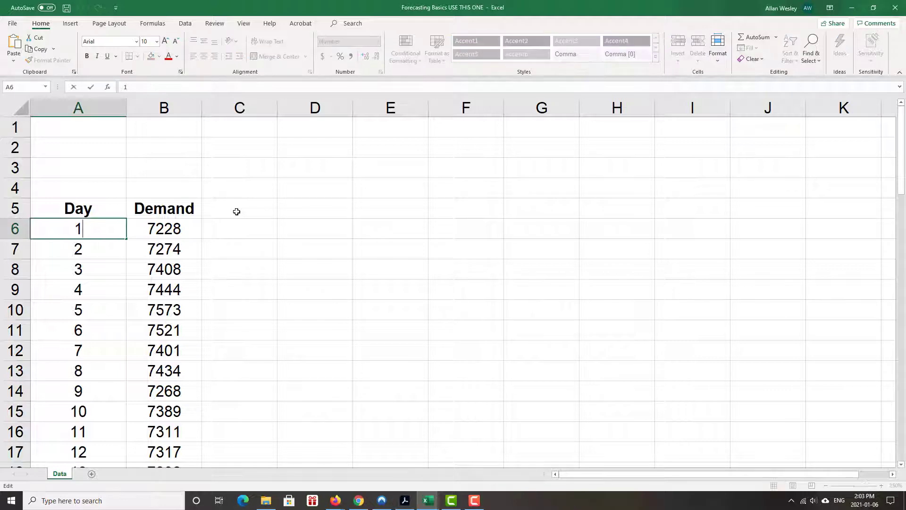
pyautogui.doubleClick(236, 210)
pyautogui.write('SMA')
pyautogui.press('Return')
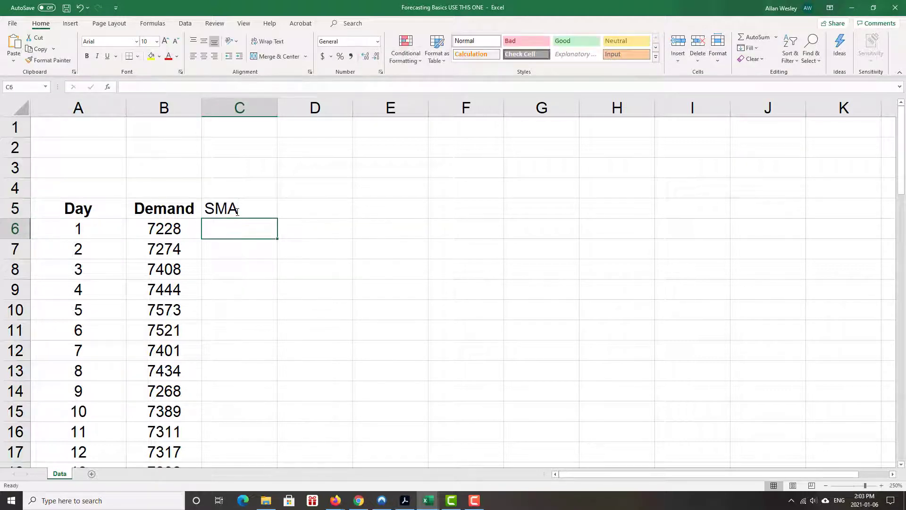
pyautogui.press('Right')
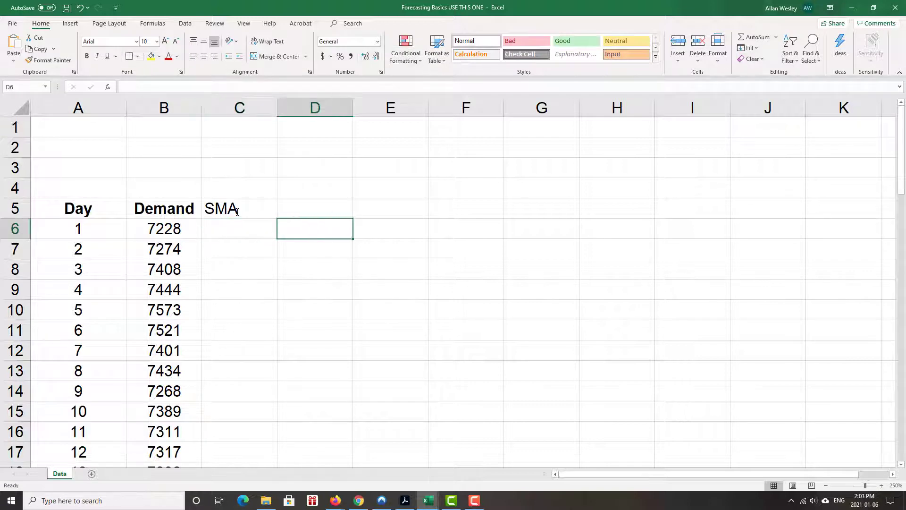
pyautogui.press('Up')
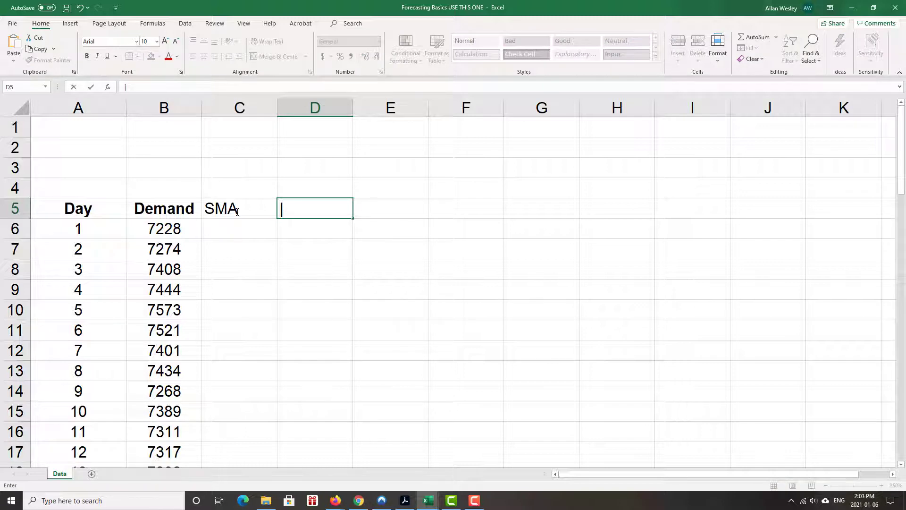
pyautogui.write('Et|')
pyautogui.moveTo(222, 210); pyautogui.dragTo(302, 209)
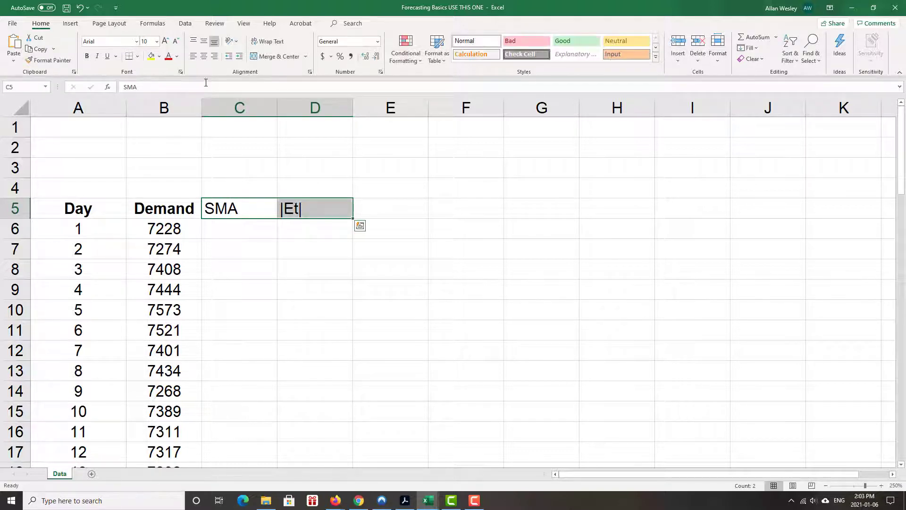
pyautogui.click(203, 57)
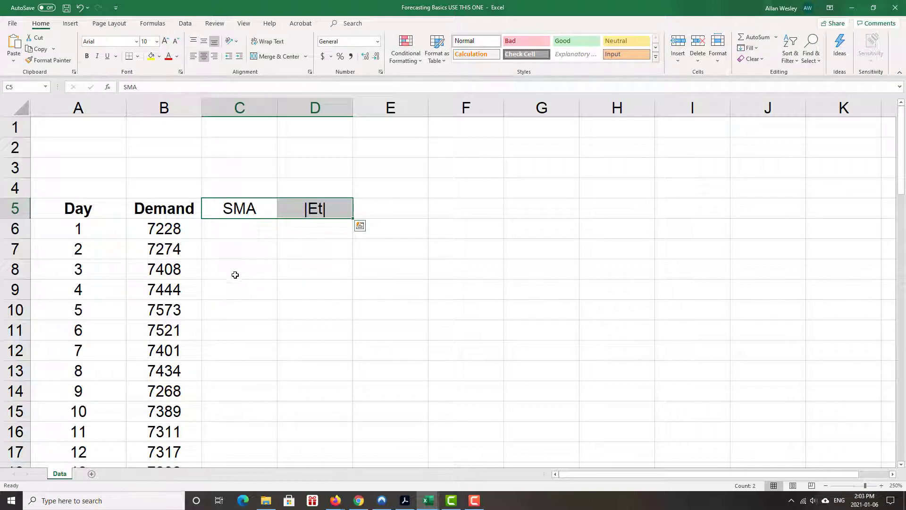
# Step: Label cell C4 with n=4 above the SMA column
pyautogui.scroll(-1, 256, 259)
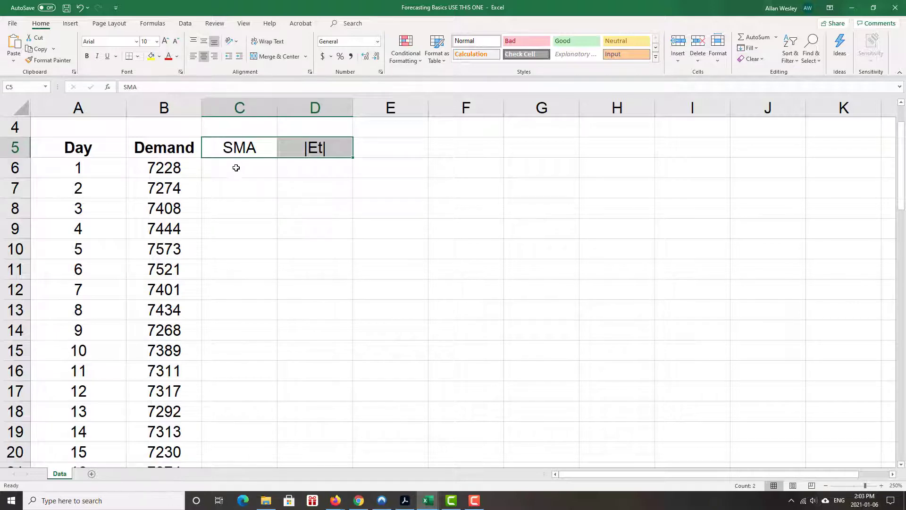
pyautogui.scroll(1, 236, 175)
pyautogui.click(233, 191)
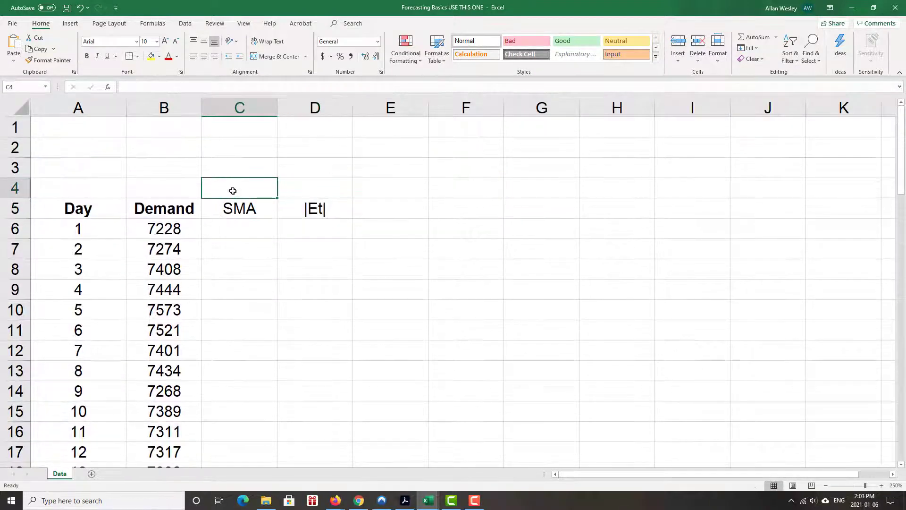
pyautogui.write('n=4')
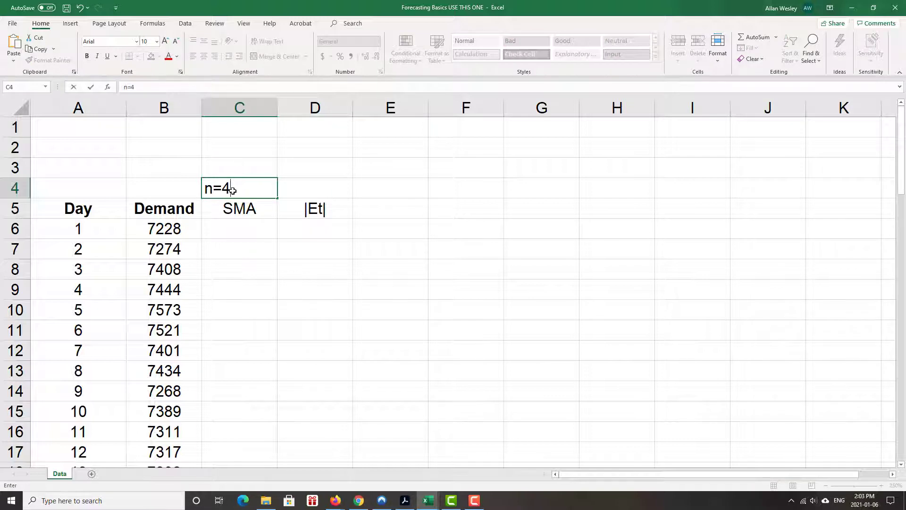
pyautogui.press('Return')
pyautogui.press('Return')
pyautogui.press('Return')
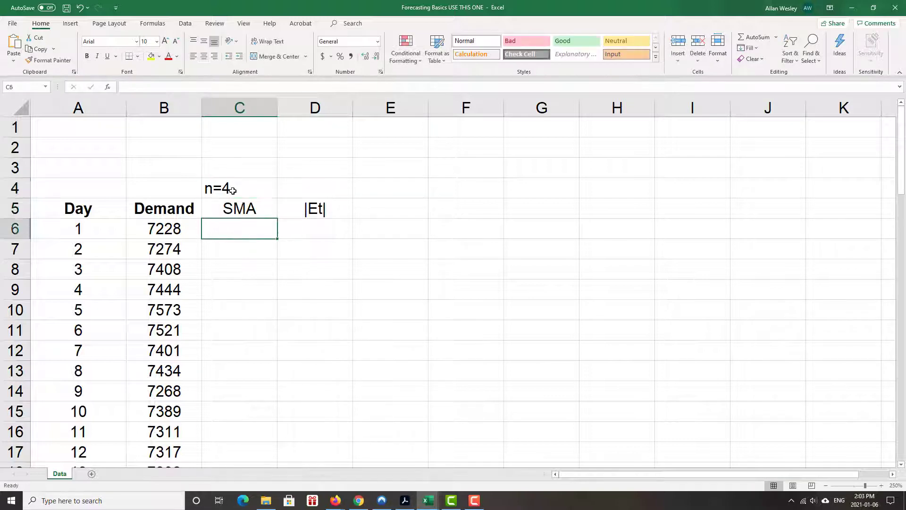
# Step: Enter =AVERAGE(B6:B9) in C10 as the first four-day SMA forecast
pyautogui.click(240, 313)
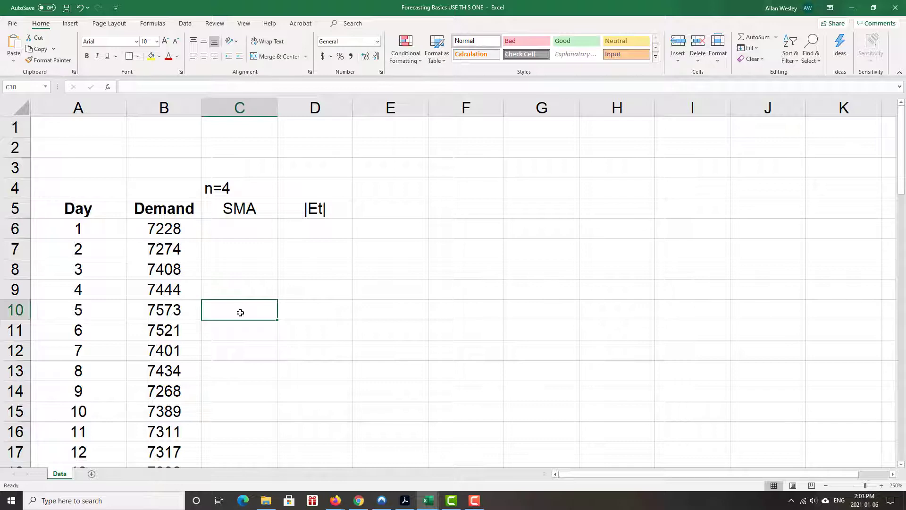
pyautogui.write('=a')
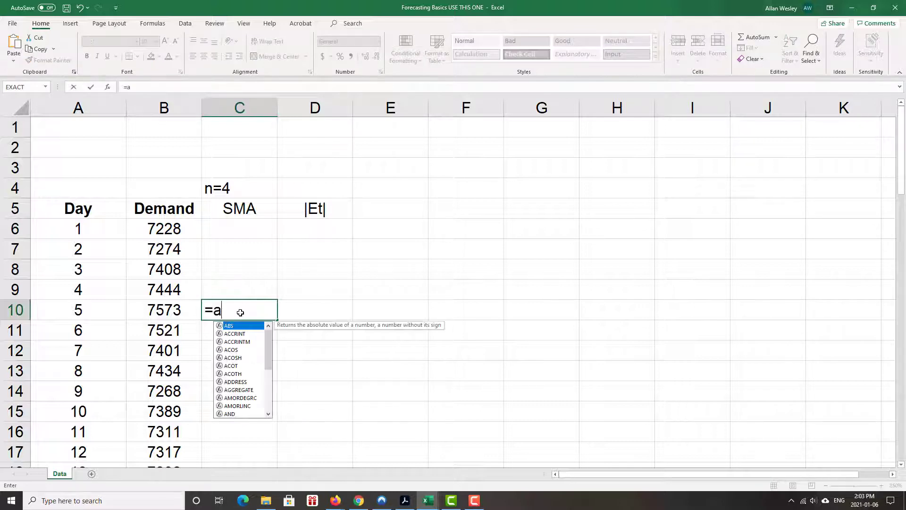
pyautogui.write('verage(')
pyautogui.moveTo(185, 227); pyautogui.dragTo(185, 289)
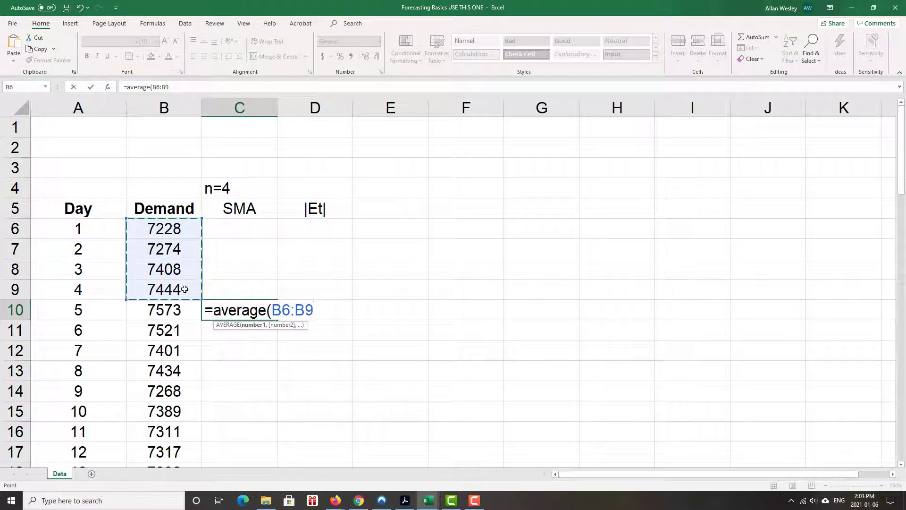
pyautogui.write(')')
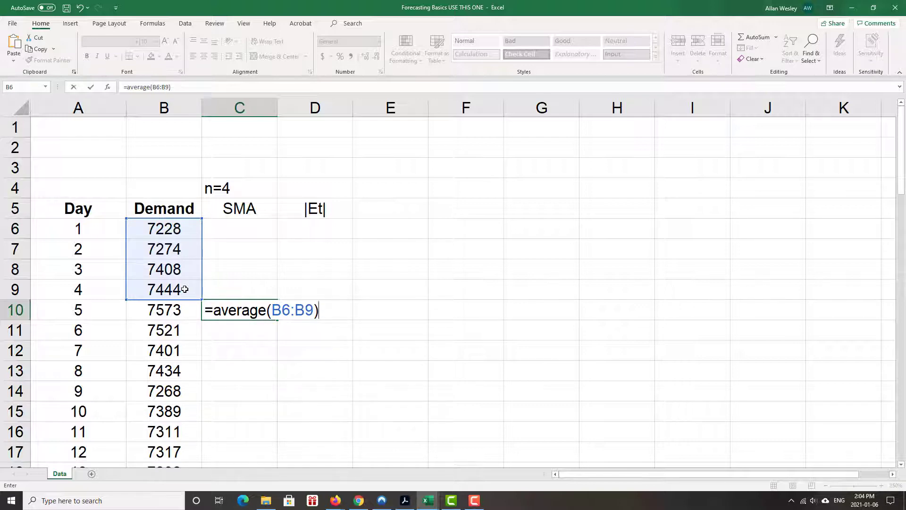
pyautogui.press('Return')
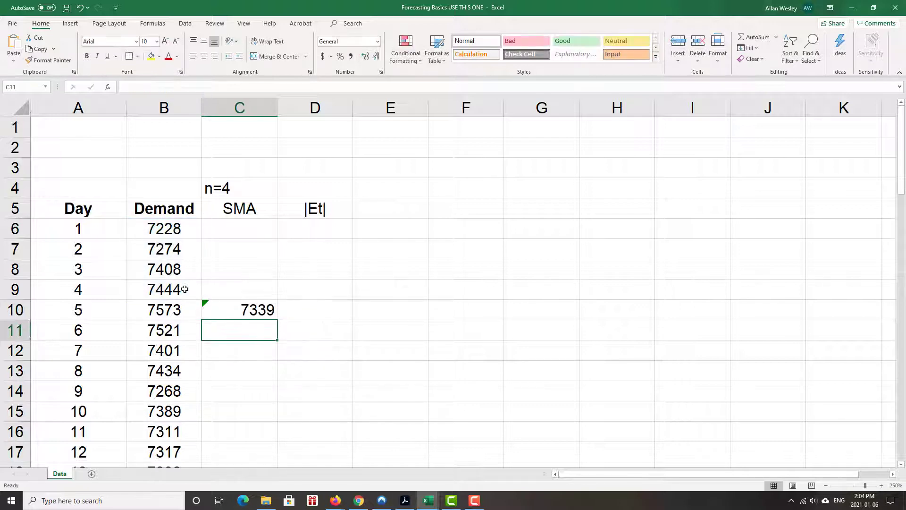
# Step: Copy the SMA formula down to C65 and check the last forecast (6506)
pyautogui.click(270, 315)
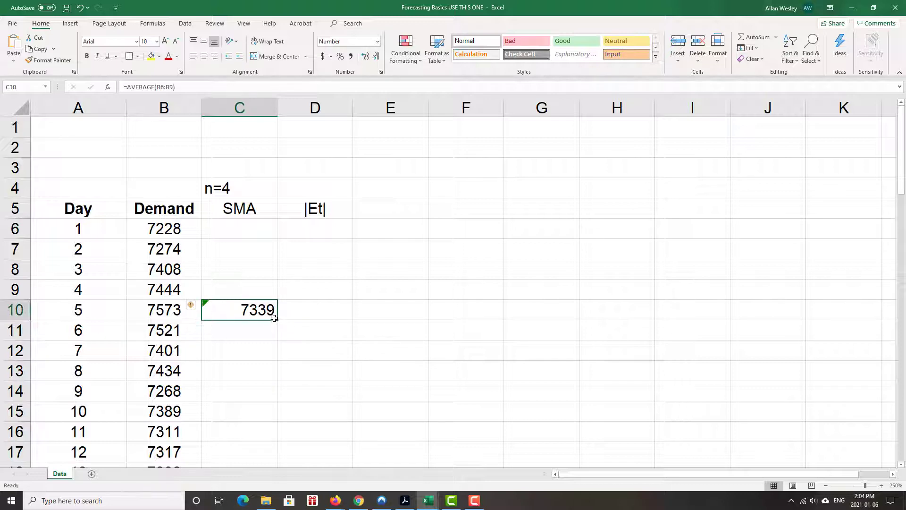
pyautogui.doubleClick(277, 321)
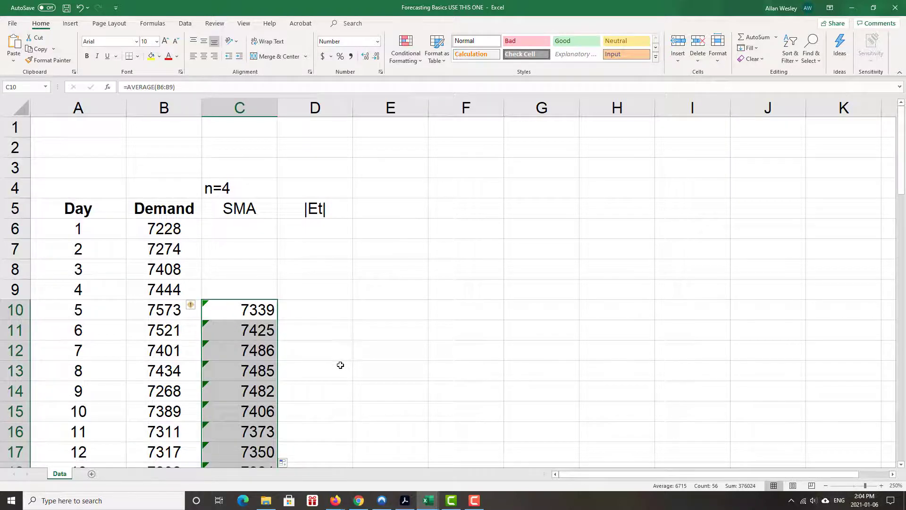
pyautogui.scroll(-11, 342, 361)
pyautogui.scroll(-7, 333, 363)
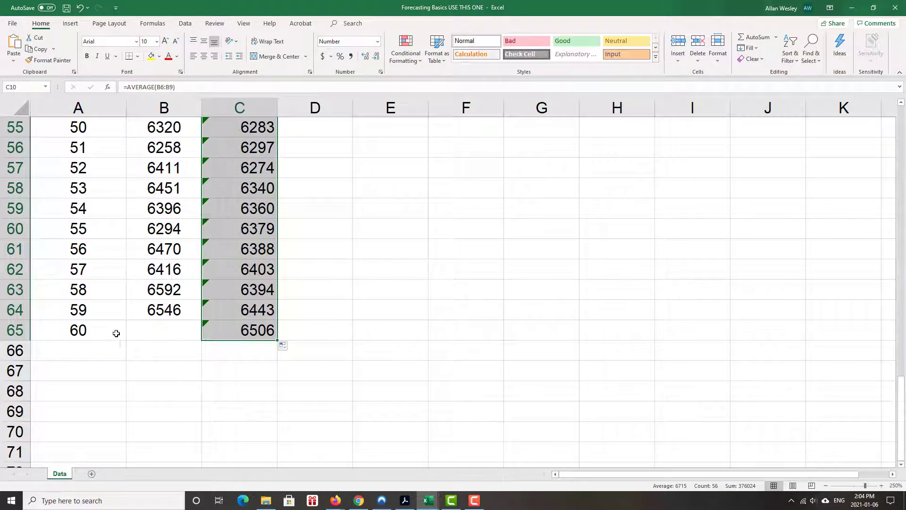
pyautogui.click(255, 332)
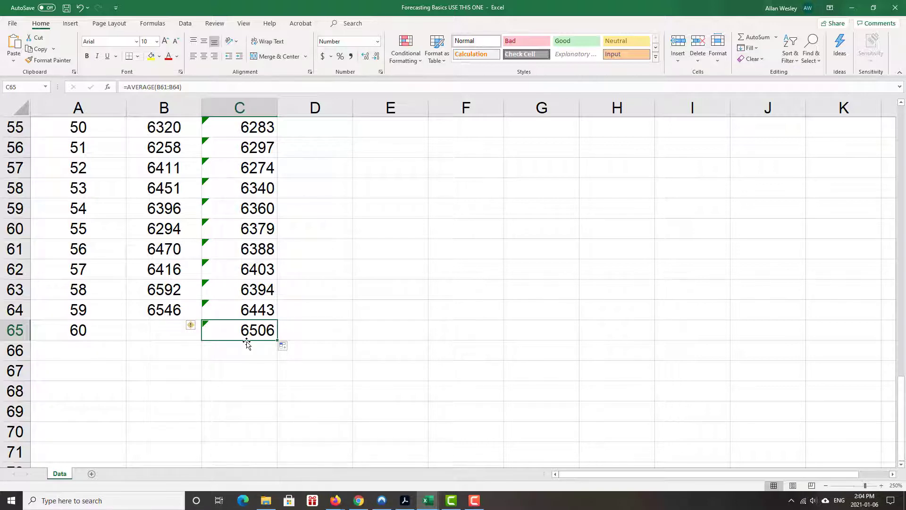
pyautogui.scroll(18, 306, 316)
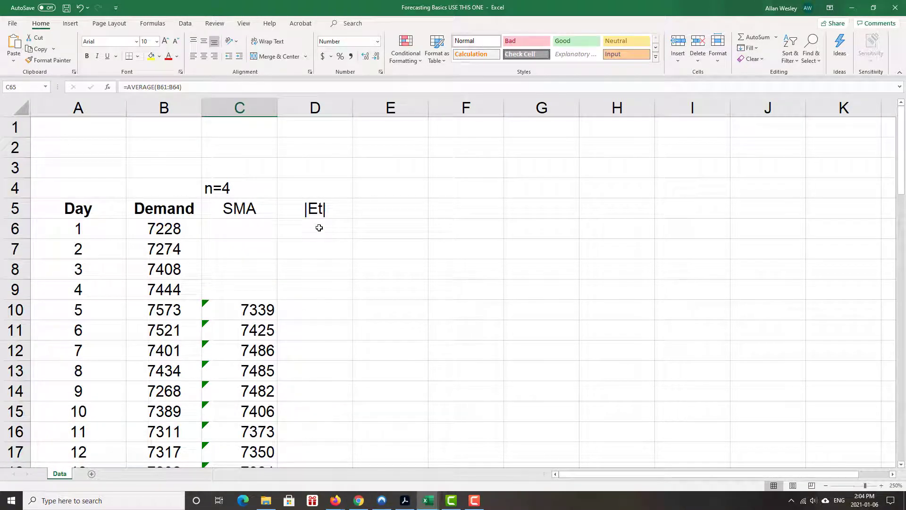
# Step: Enter the absolute error formula =ABS(B10-C10) in D10
pyautogui.click(302, 312)
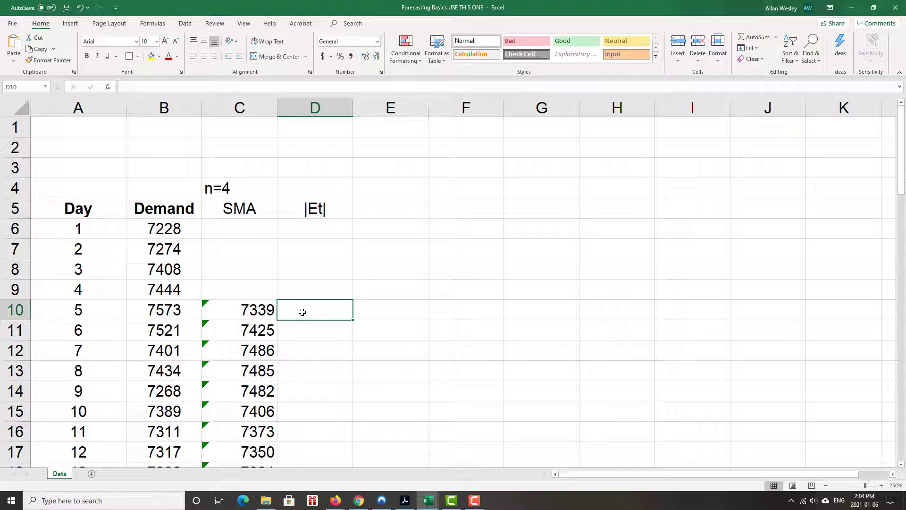
pyautogui.write('=')
pyautogui.click(176, 311)
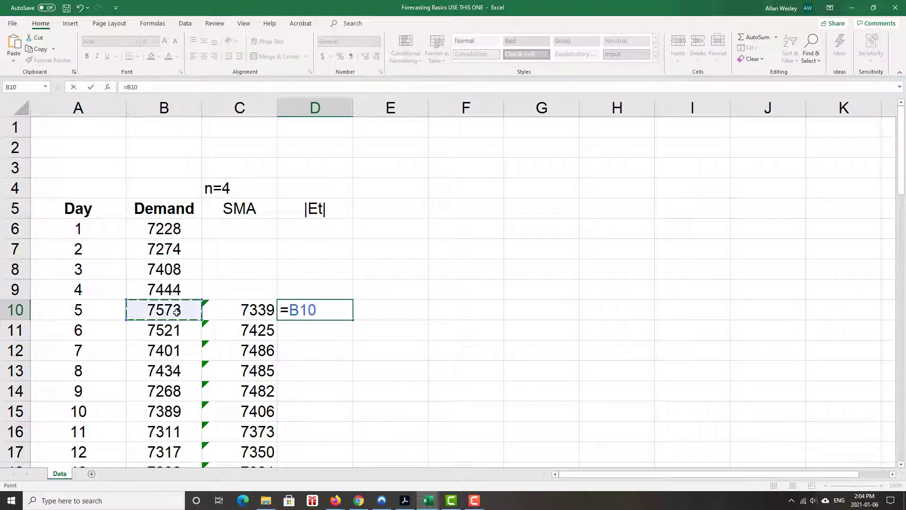
pyautogui.write('-')
pyautogui.click(234, 311)
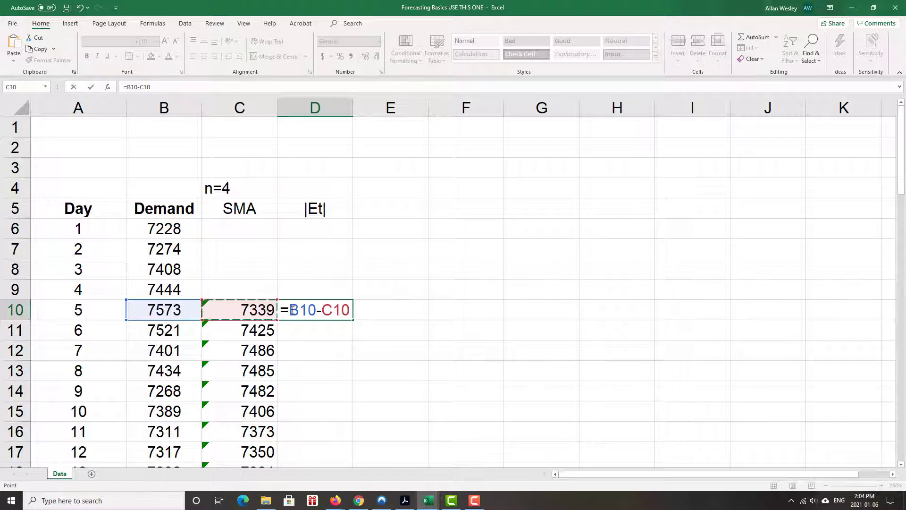
pyautogui.click(289, 310)
pyautogui.write('a')
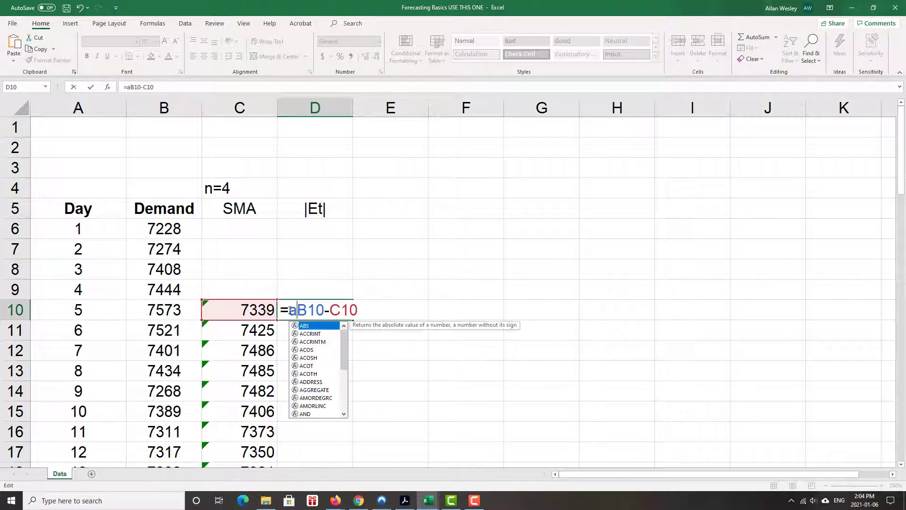
pyautogui.write('bs')
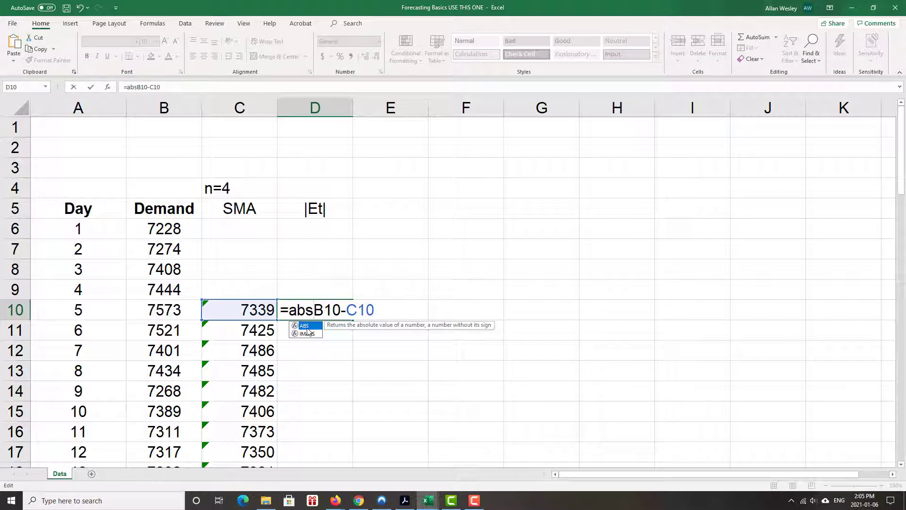
pyautogui.write('(')
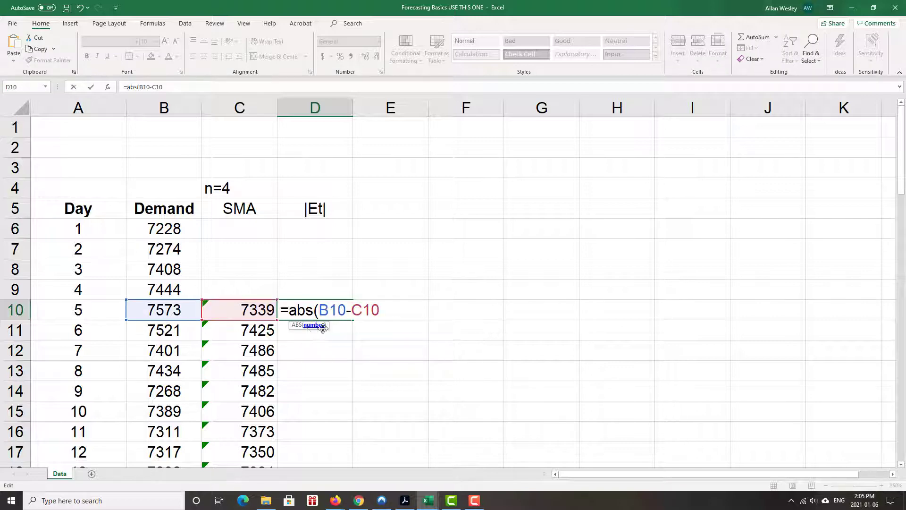
pyautogui.click(380, 310)
pyautogui.write(')')
pyautogui.press('Return')
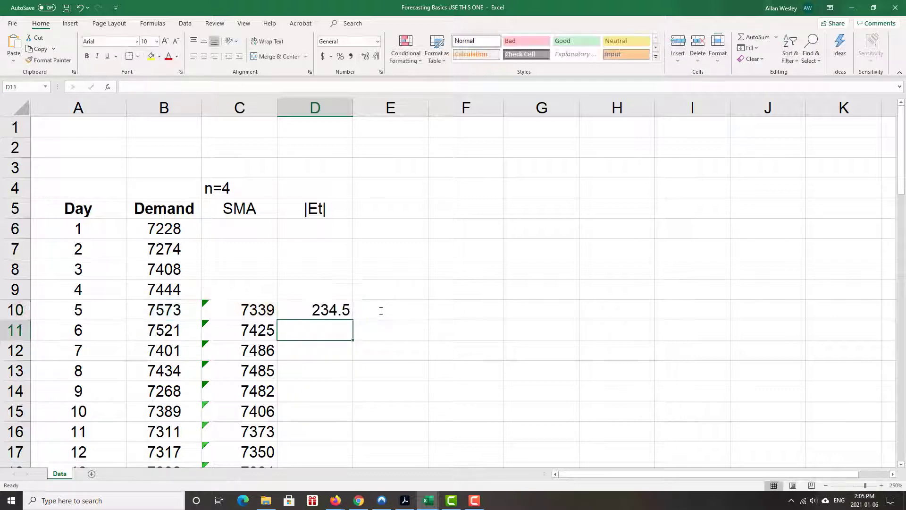
# Step: Copy the error formula down column D, delete the extra value in D65, and type MAD in D3
pyautogui.click(347, 312)
pyautogui.doubleClick(353, 321)
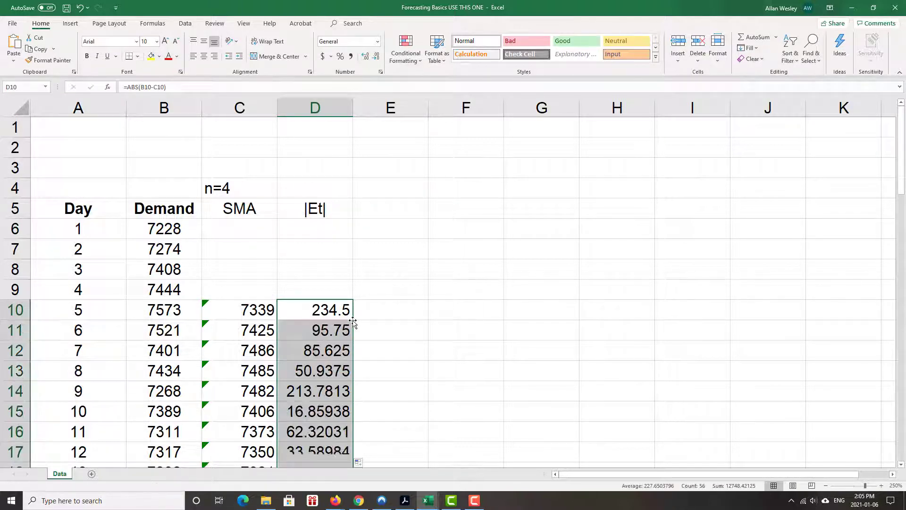
pyautogui.scroll(-5, 397, 330)
pyautogui.scroll(-12, 396, 336)
pyautogui.scroll(-1, 325, 355)
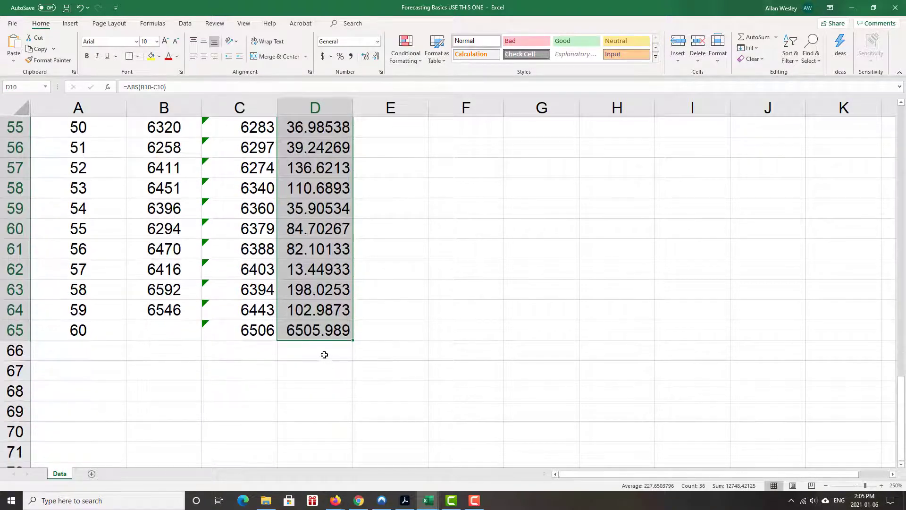
pyautogui.click(313, 333)
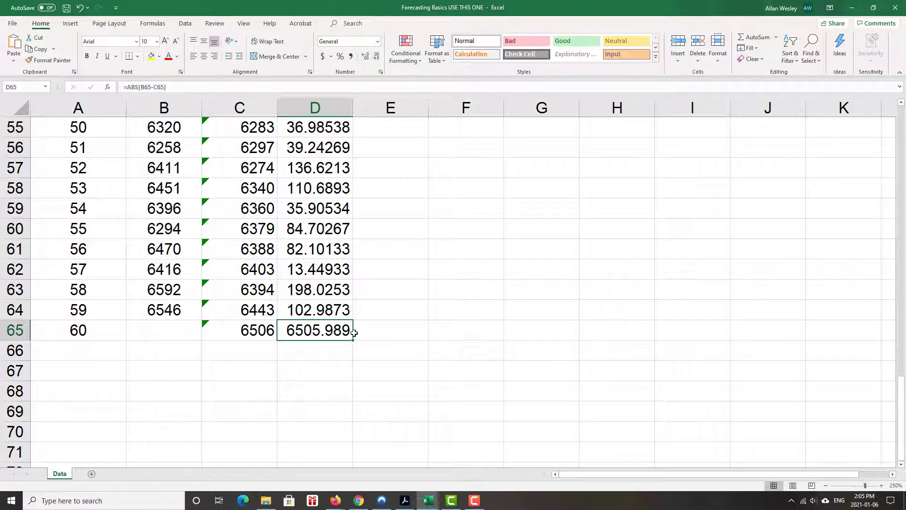
pyautogui.press('Delete')
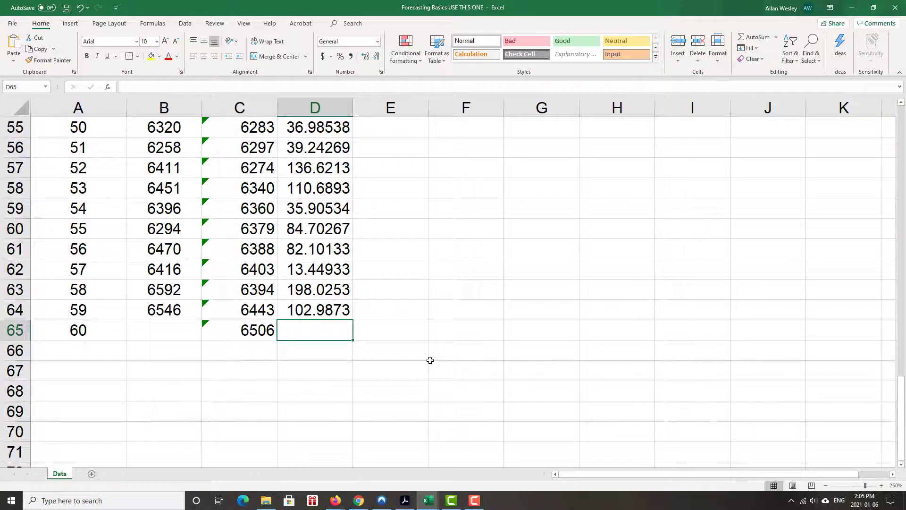
pyautogui.scroll(18, 457, 293)
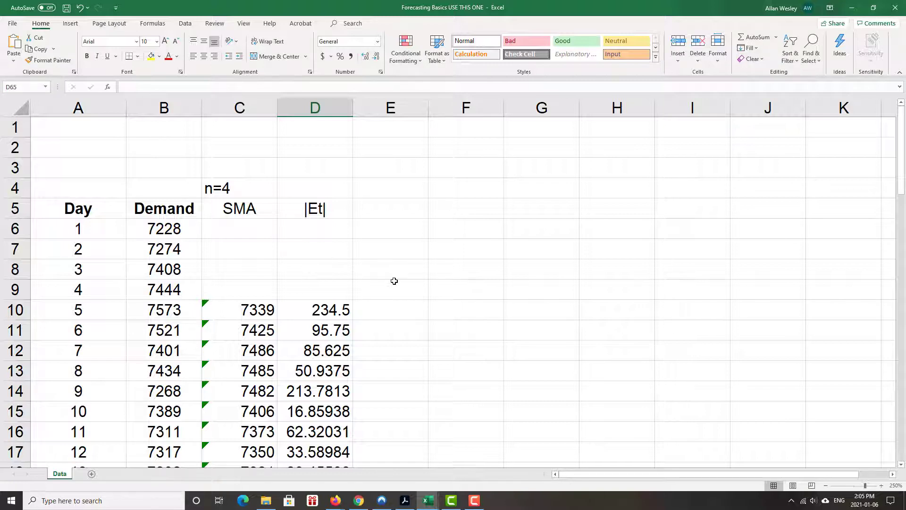
pyautogui.click(315, 167)
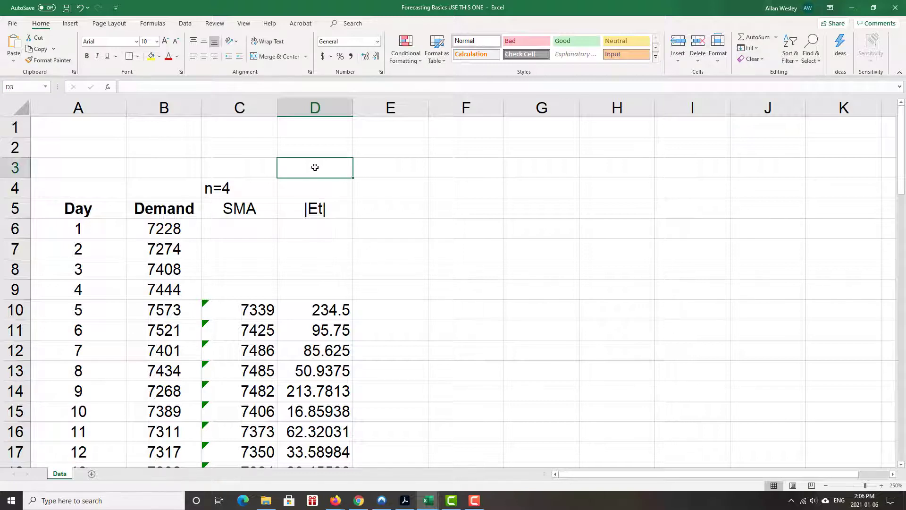
pyautogui.write('MAD')
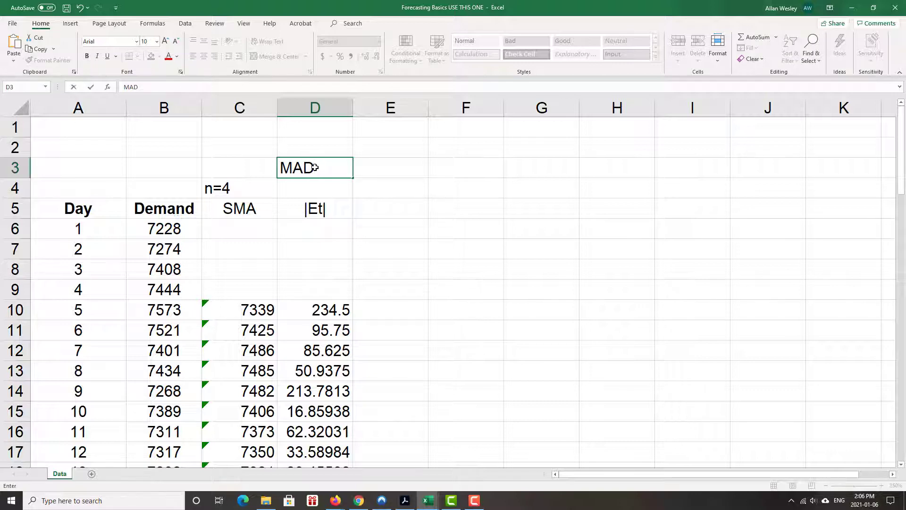
# Step: Confirm the MAD label and enter =AVERAGE(D10:D64) in D4
pyautogui.press('Return')
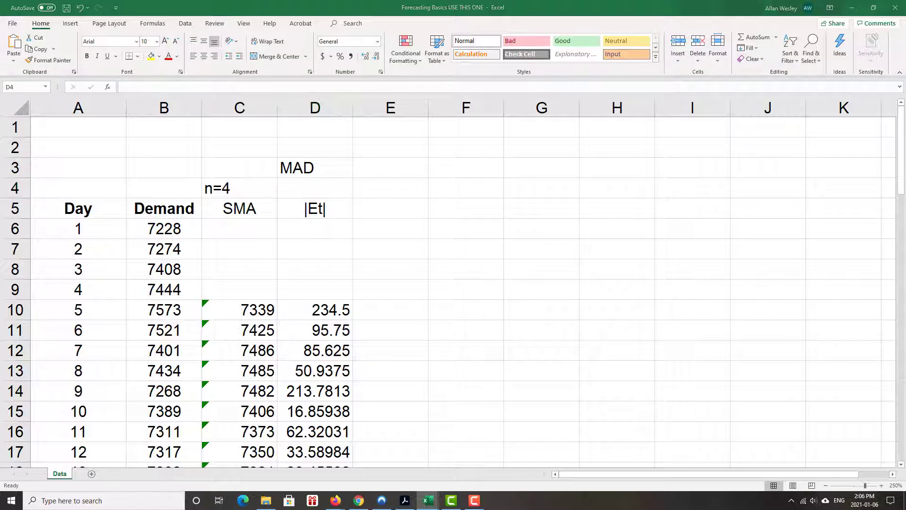
pyautogui.click(318, 187)
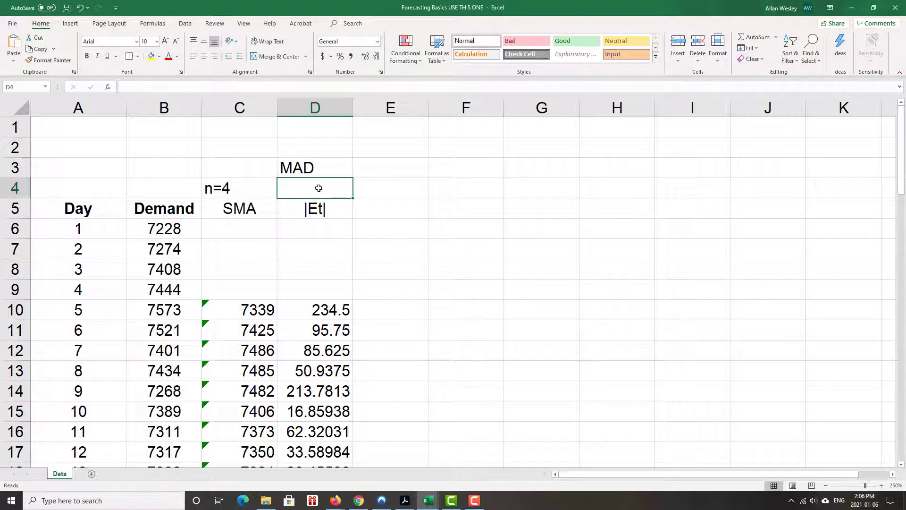
pyautogui.write('=average')
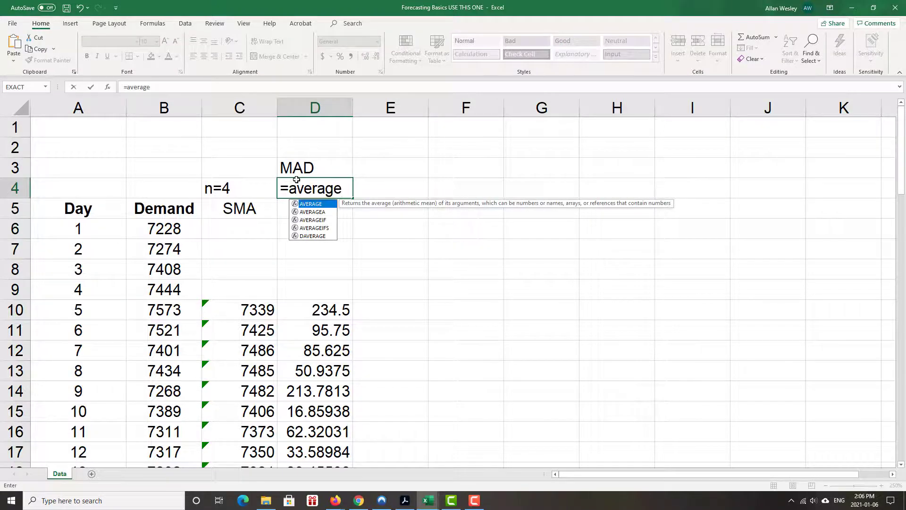
pyautogui.write('(')
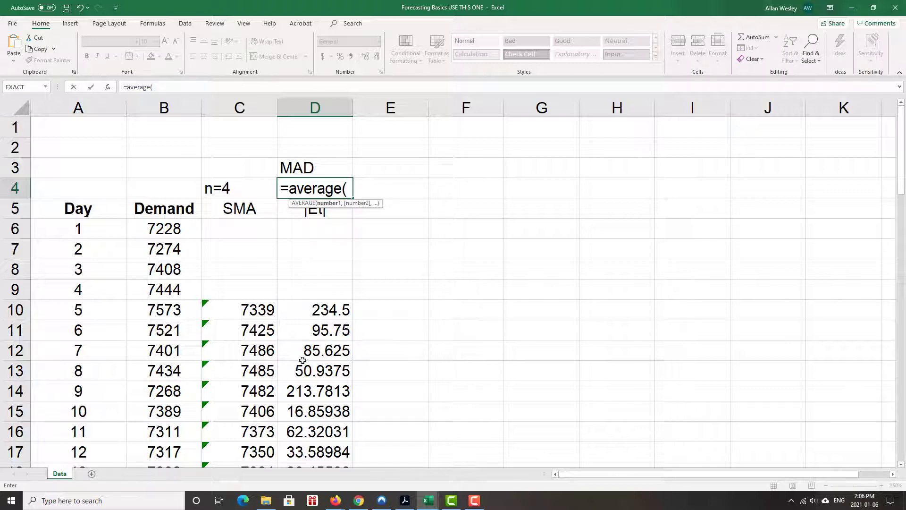
pyautogui.click(329, 310)
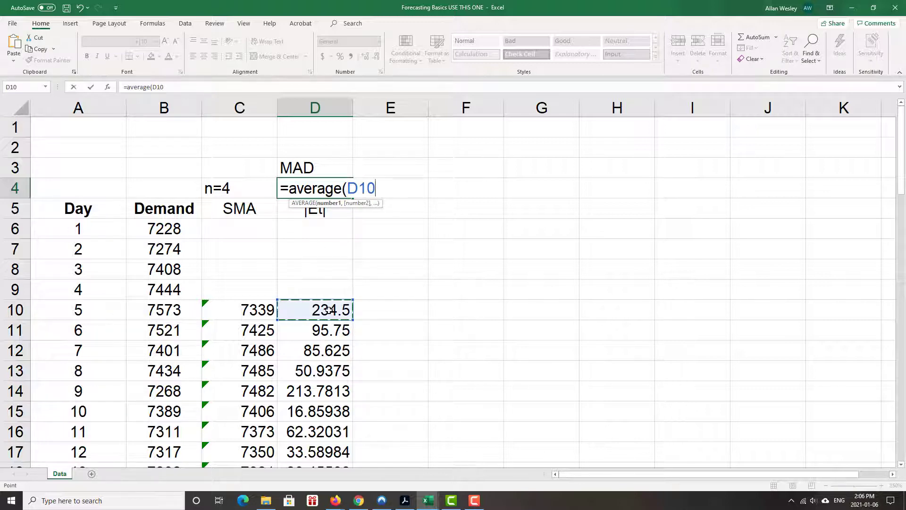
pyautogui.hotkey('ctrl', 'shift', 'Down')
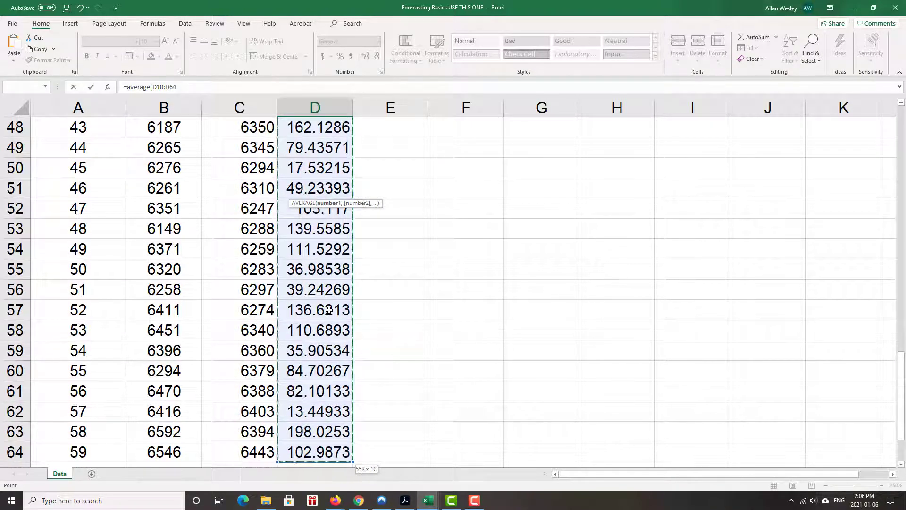
pyautogui.write(')')
pyautogui.scroll(6, 397, 272)
pyautogui.scroll(10, 398, 272)
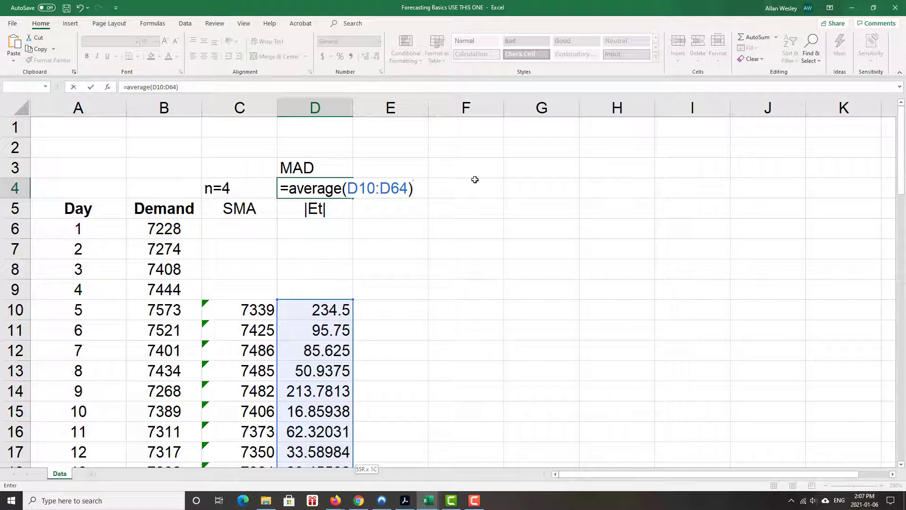
# Step: Commit the MAD formula, reduce D4 to two decimals (113.50), and switch to the PDF
pyautogui.press('Return')
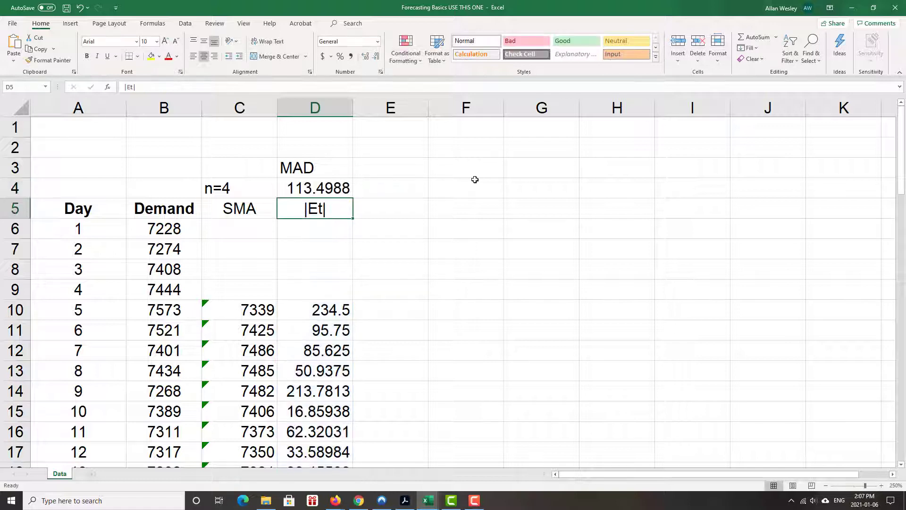
pyautogui.click(316, 192)
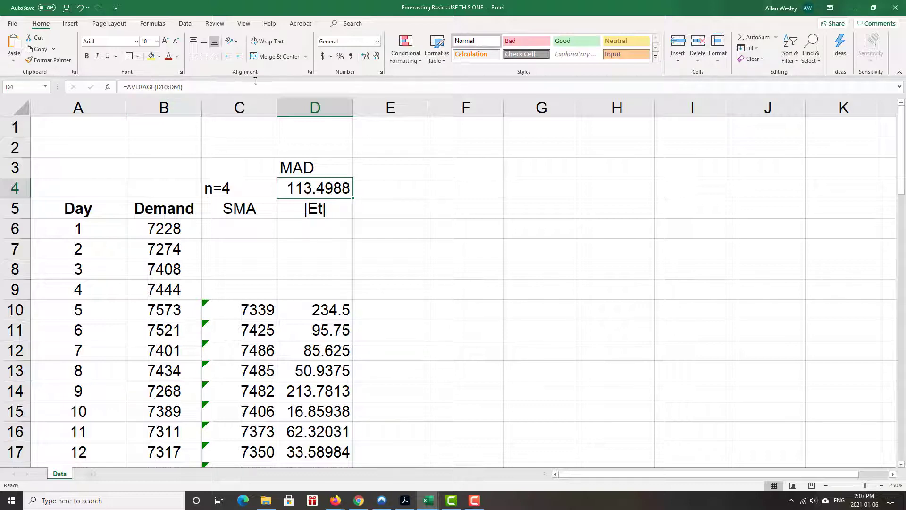
pyautogui.click(376, 56)
pyautogui.click(376, 56)
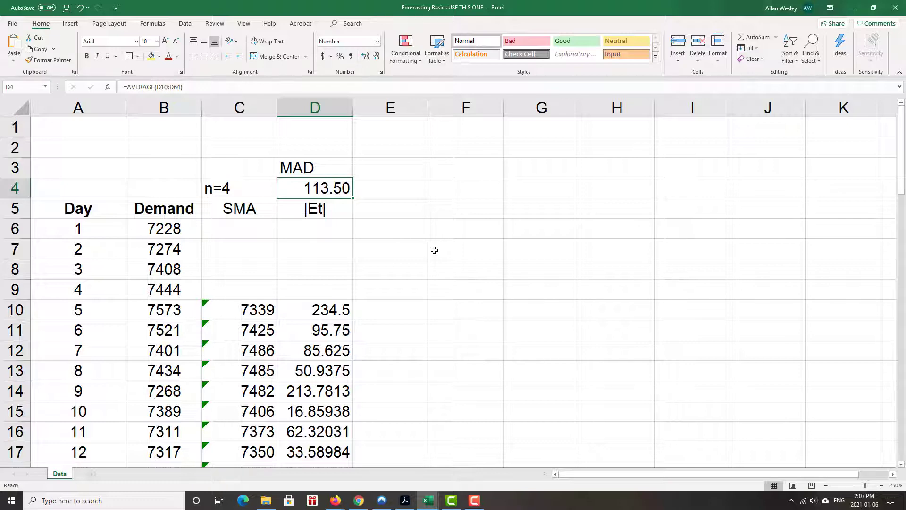
pyautogui.hotkey('alt', 'Tab')
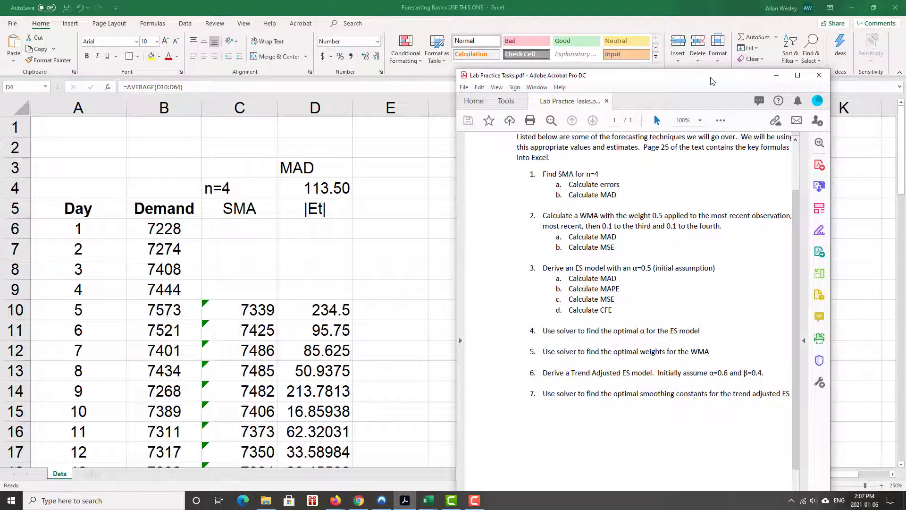
# Step: Read the WMA weight instructions in task 2 of the PDF, then minimize Acrobat
pyautogui.moveTo(711, 80); pyautogui.dragTo(706, 33)
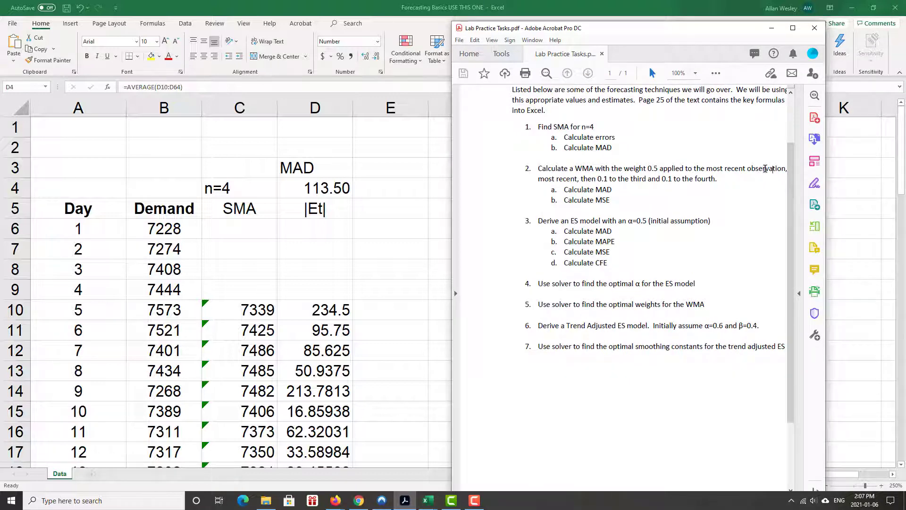
pyautogui.hscroll(3, 765, 169)
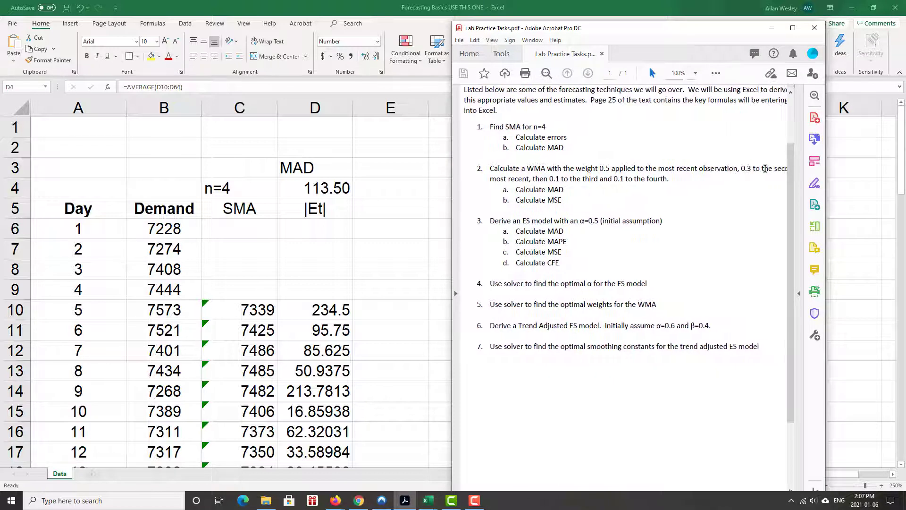
pyautogui.hscroll(2, 765, 168)
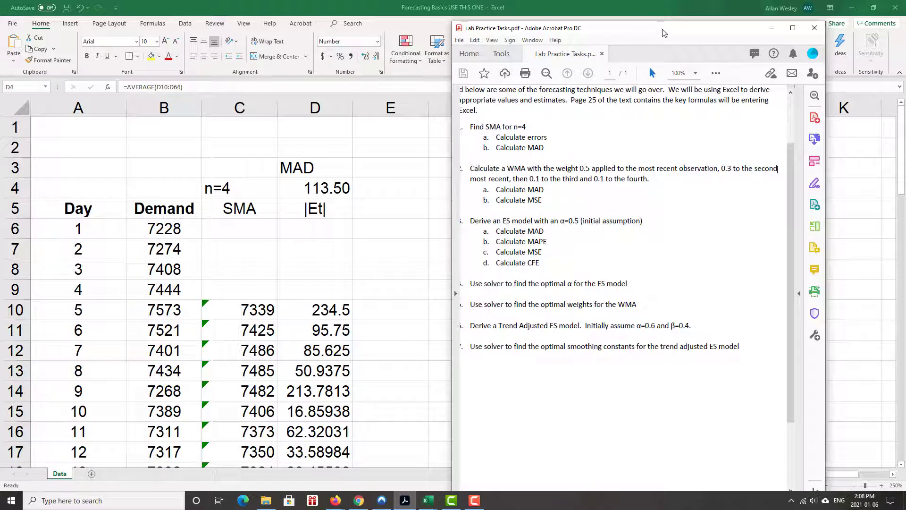
pyautogui.click(771, 28)
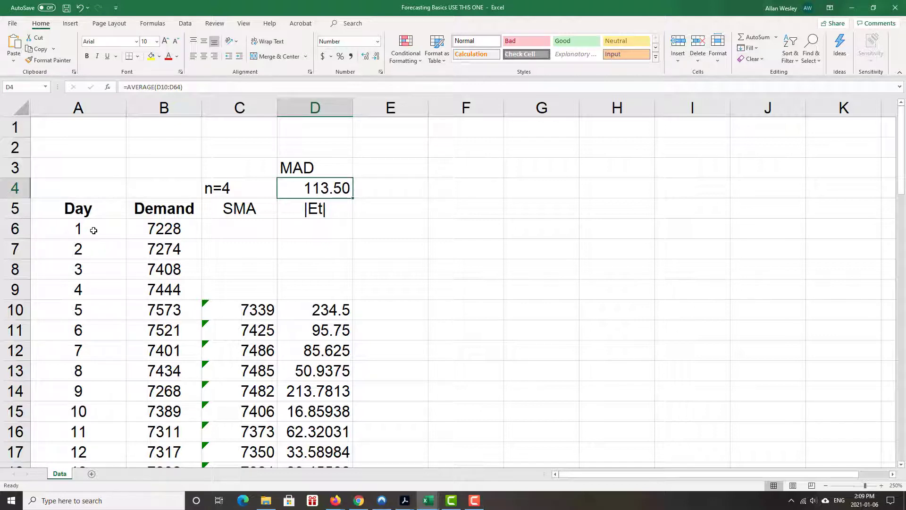
pyautogui.moveTo(94, 236); pyautogui.dragTo(96, 290)
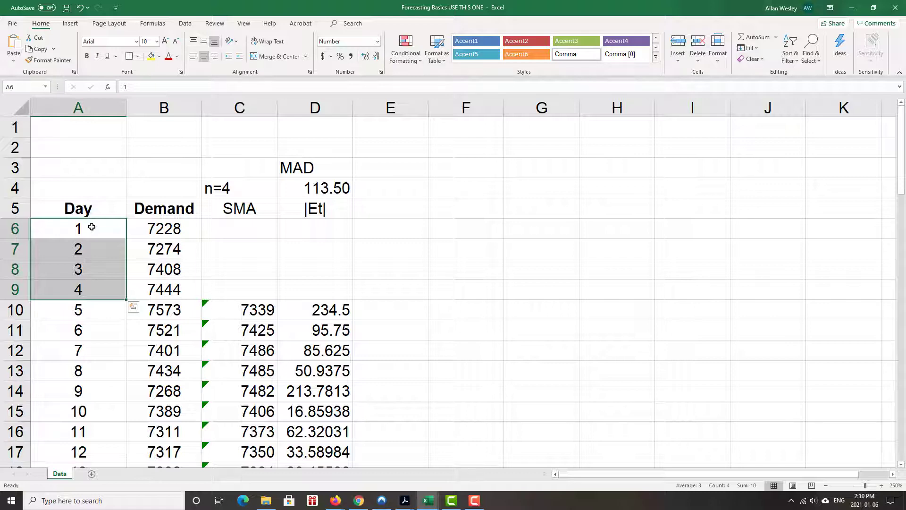
pyautogui.click(404, 216)
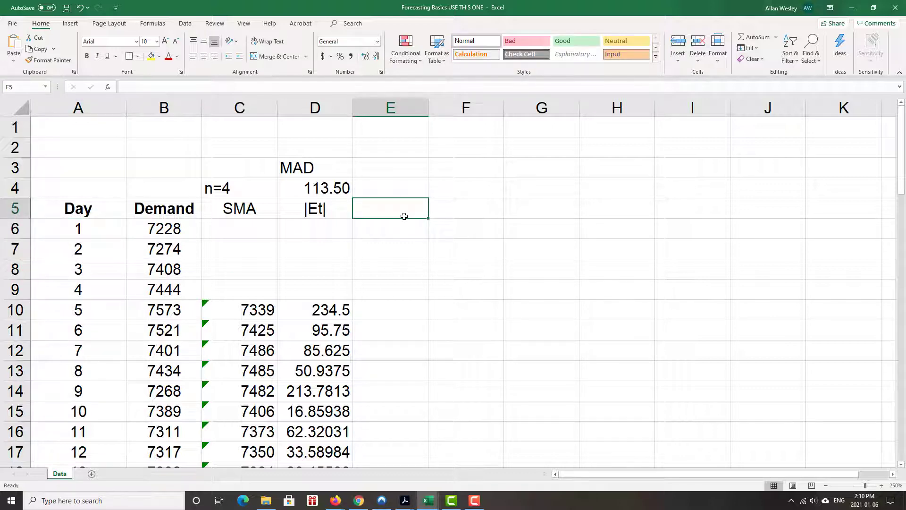
# Step: Add the WMA heading in E5 and enter weights 0.5, 0.3, 0.1, 0.1 from E4 up to E1
pyautogui.write('WMA')
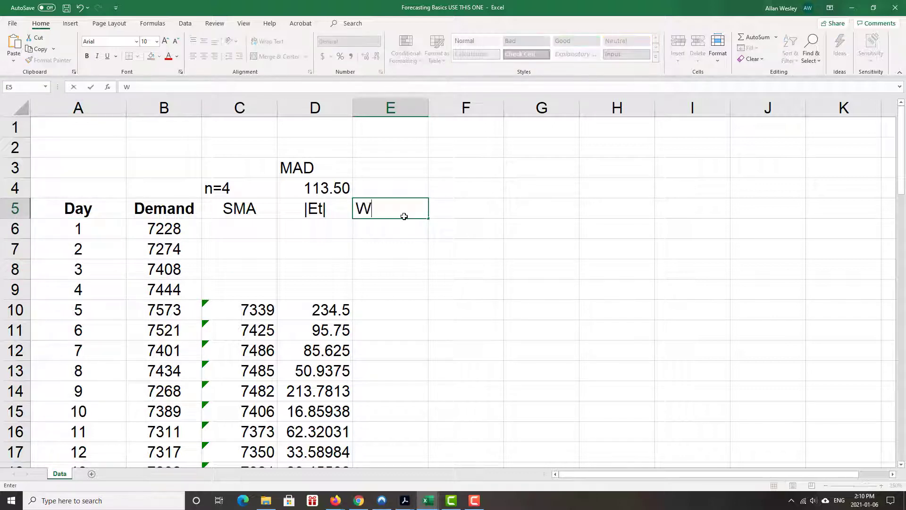
pyautogui.click(404, 188)
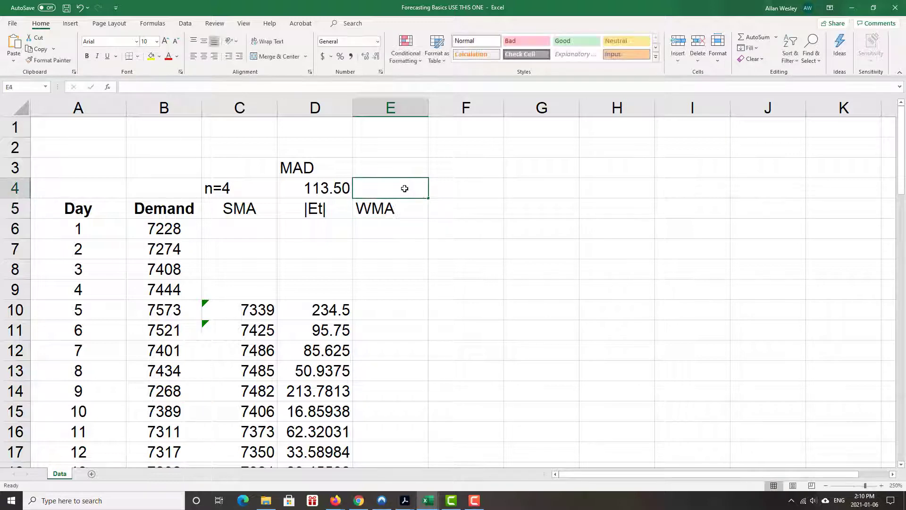
pyautogui.write('0.5')
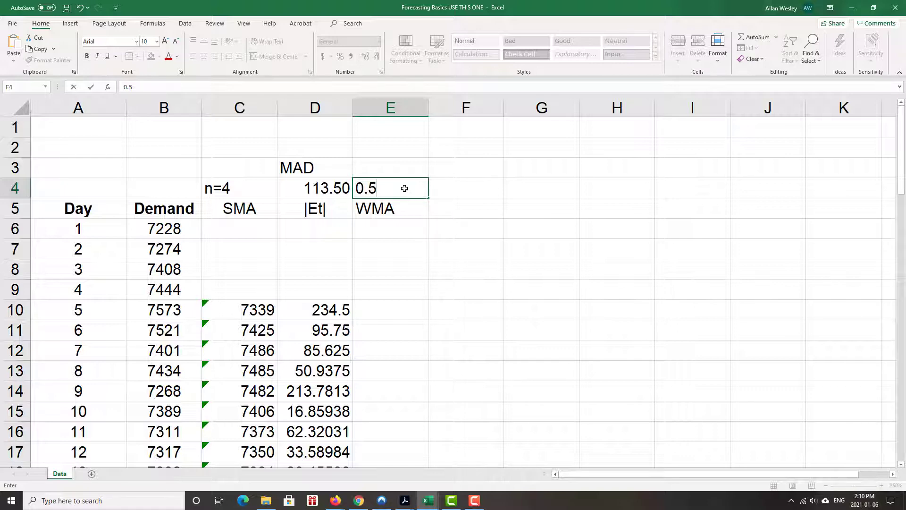
pyautogui.press('Up')
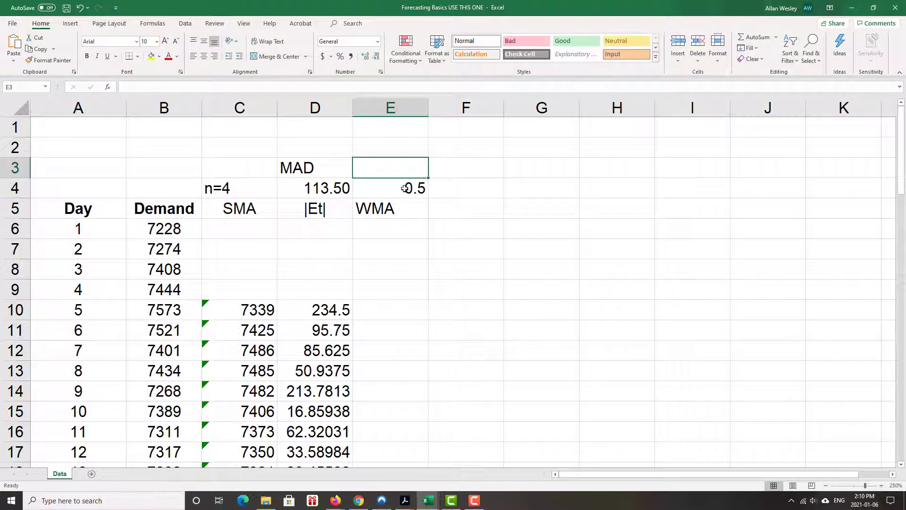
pyautogui.write('0.3')
pyautogui.press('Up')
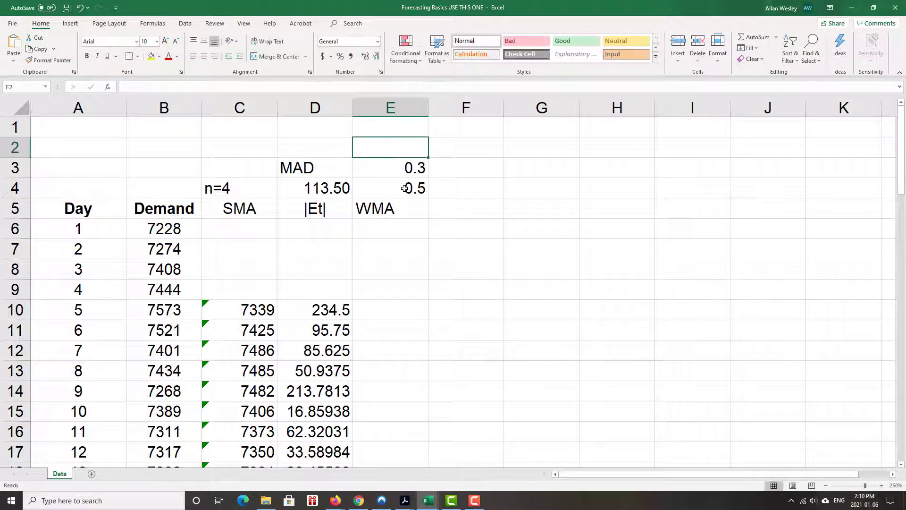
pyautogui.write('0.1')
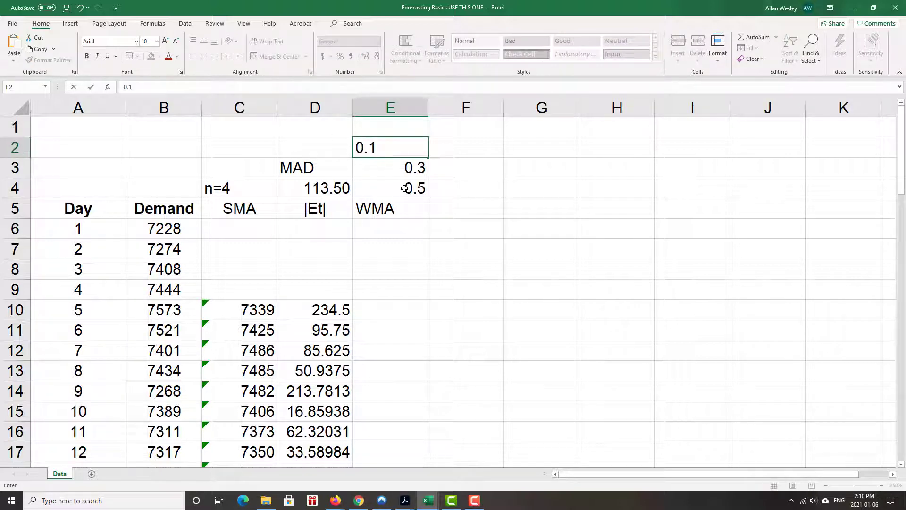
pyautogui.press('Up')
pyautogui.write('0.1')
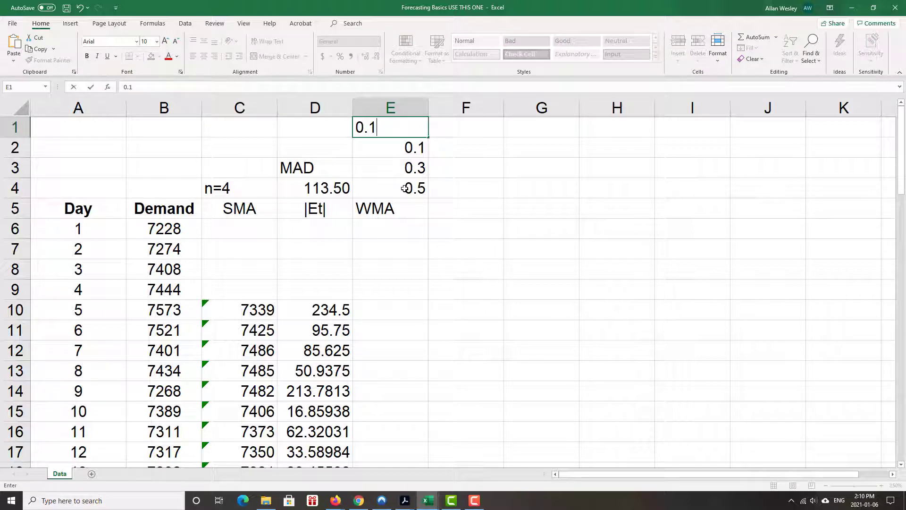
pyautogui.hotkey('ctrl', 'Return')
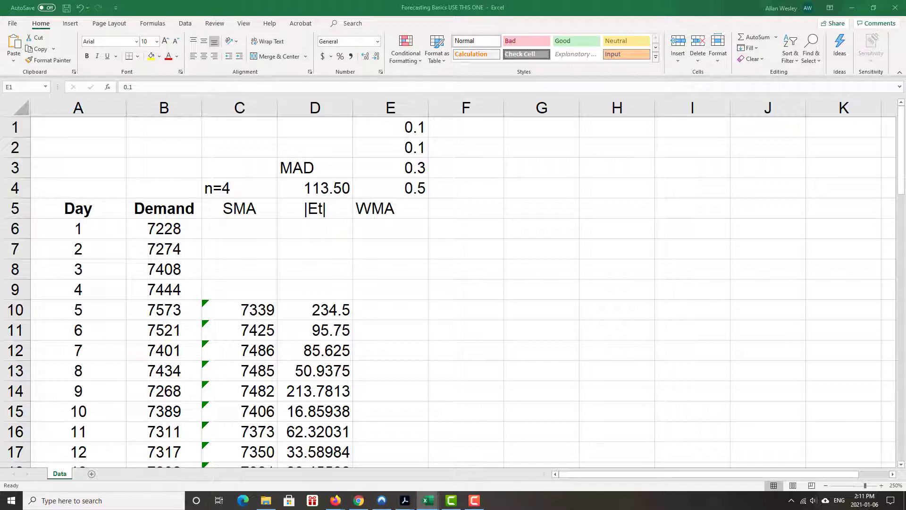
pyautogui.click(387, 309)
# Step: Type =SUMPRODUCT($E$1:$E$4,B6:B9) in E10 for the first WMA forecast
pyautogui.click(386, 309)
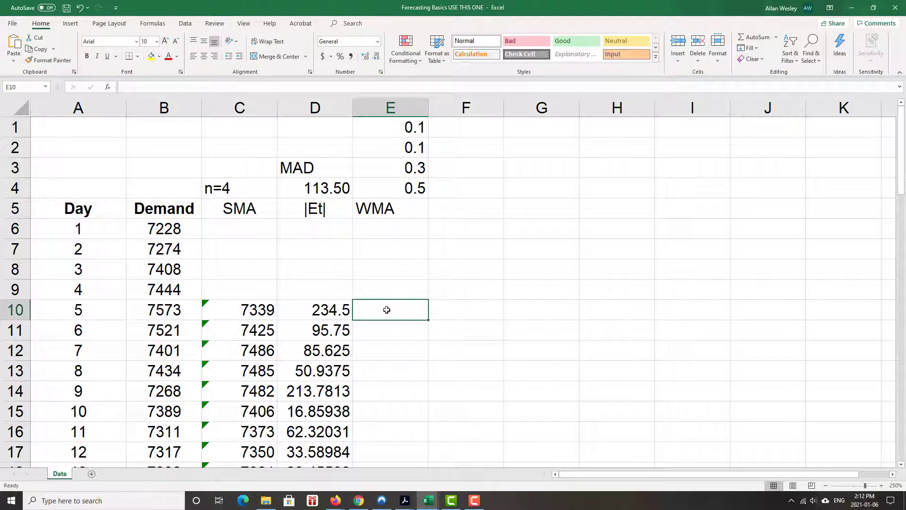
pyautogui.write('=')
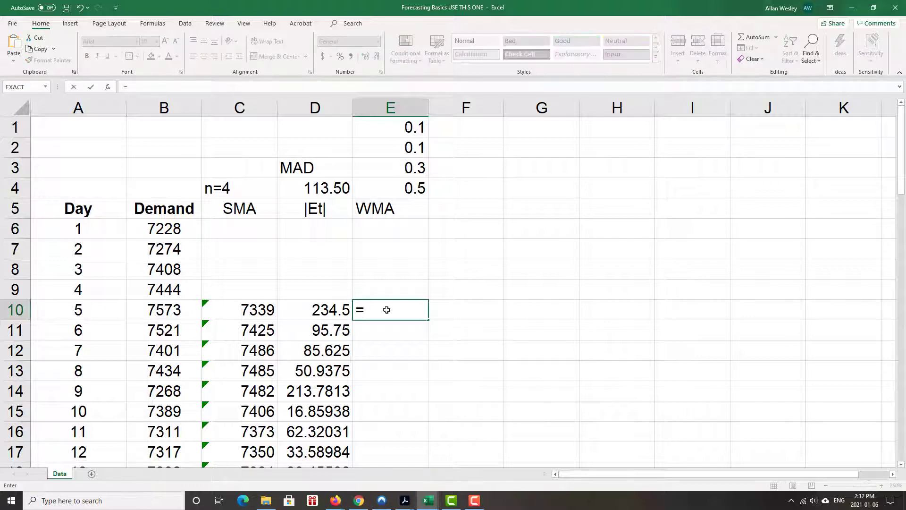
pyautogui.write('sumproduct(')
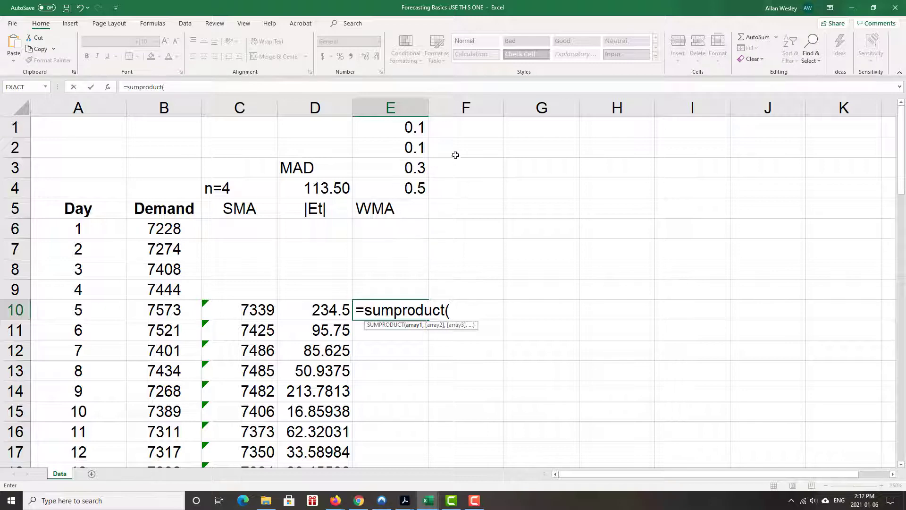
pyautogui.moveTo(413, 127); pyautogui.dragTo(420, 184)
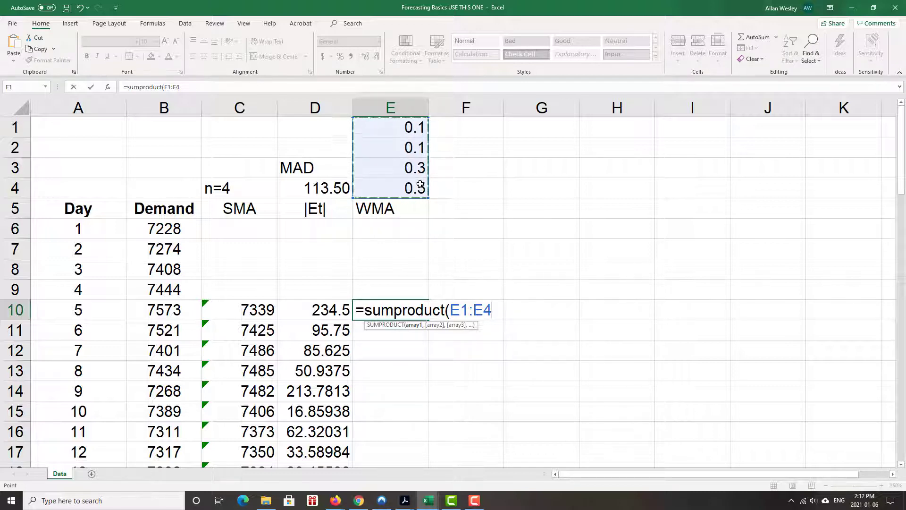
pyautogui.press('F4')
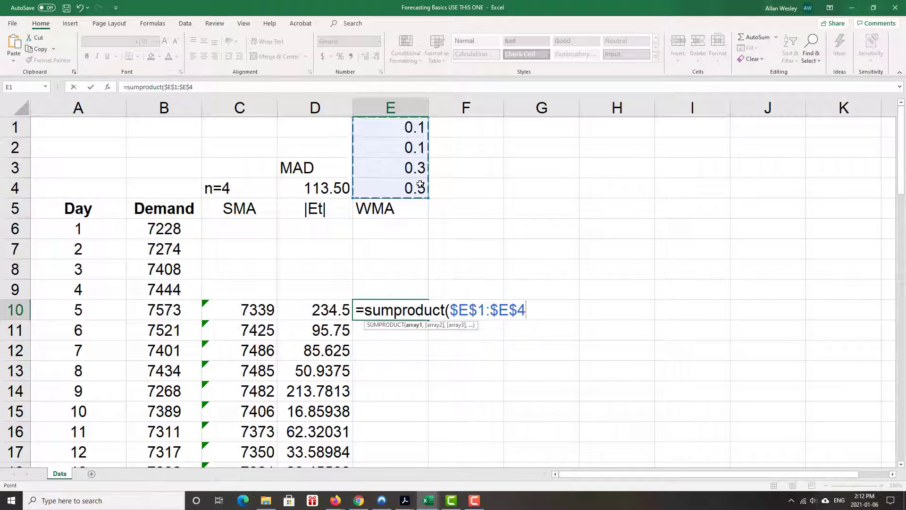
pyautogui.write(',')
pyautogui.moveTo(170, 229); pyautogui.dragTo(177, 288)
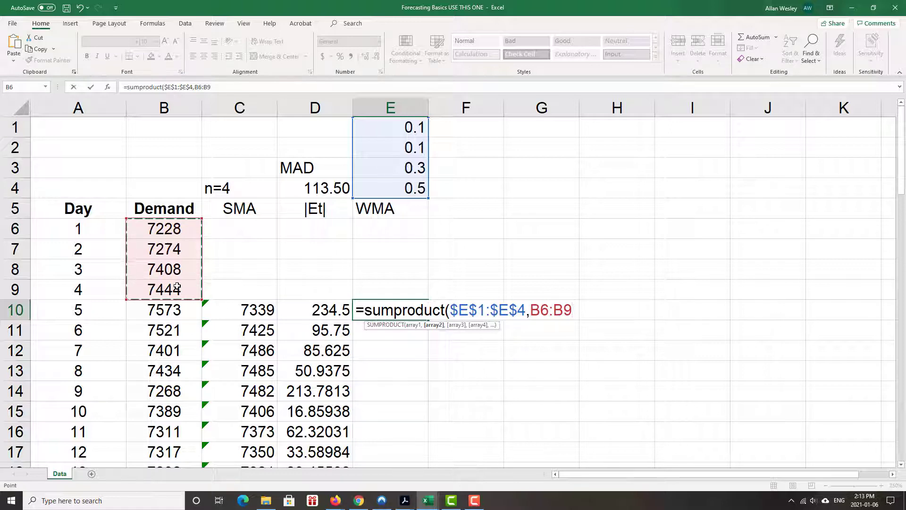
pyautogui.write(')')
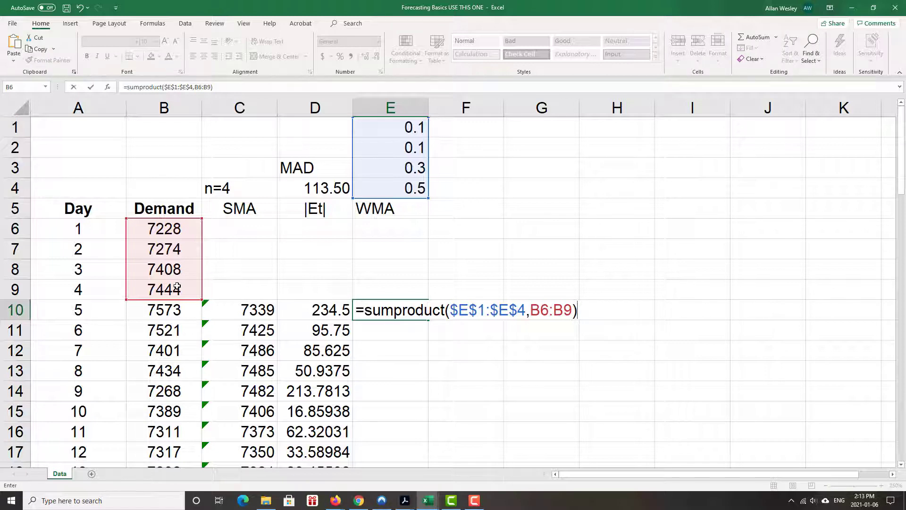
# Step: Commit the E10 formula (7394.6) and fill it down to E65 (6539.196)
pyautogui.press('Return')
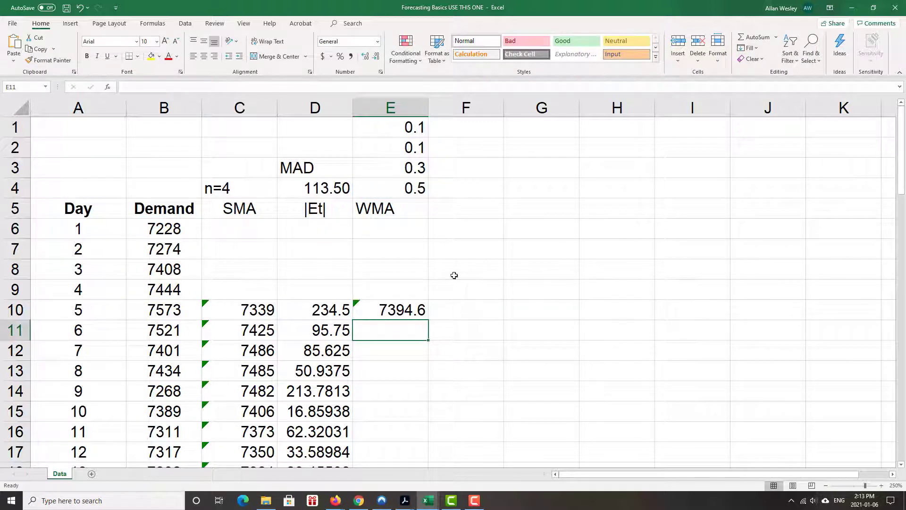
pyautogui.click(421, 315)
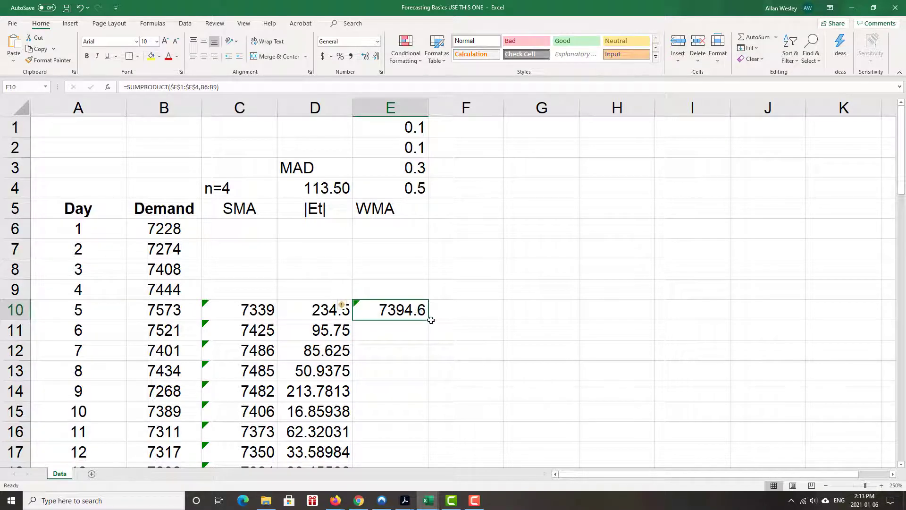
pyautogui.doubleClick(428, 321)
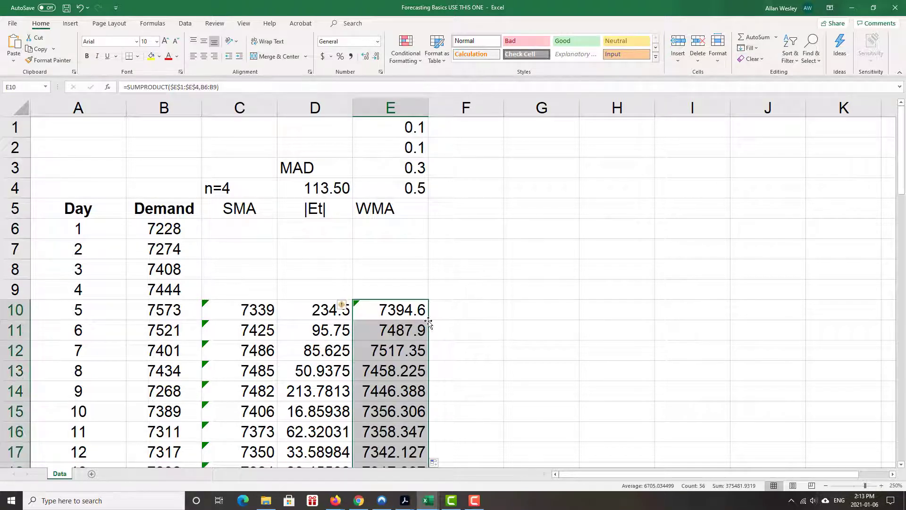
pyautogui.scroll(-8, 484, 335)
pyautogui.scroll(-8, 483, 335)
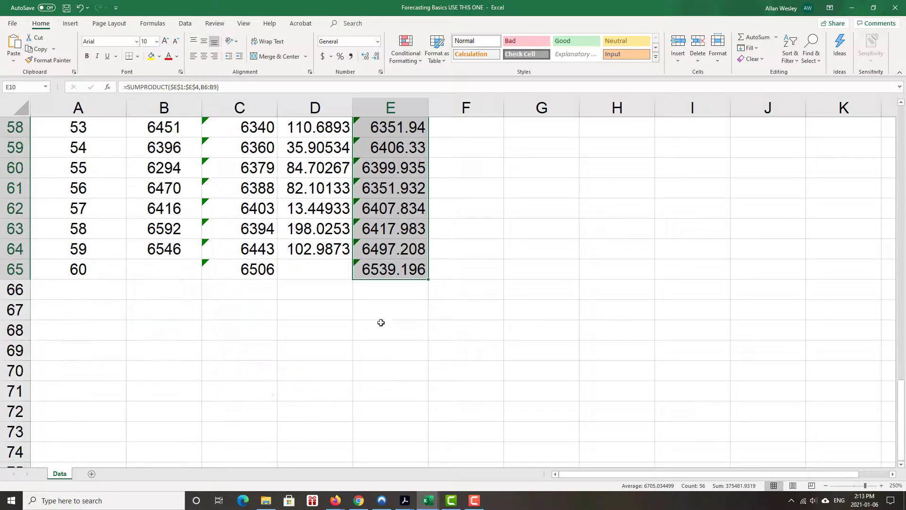
pyautogui.click(377, 273)
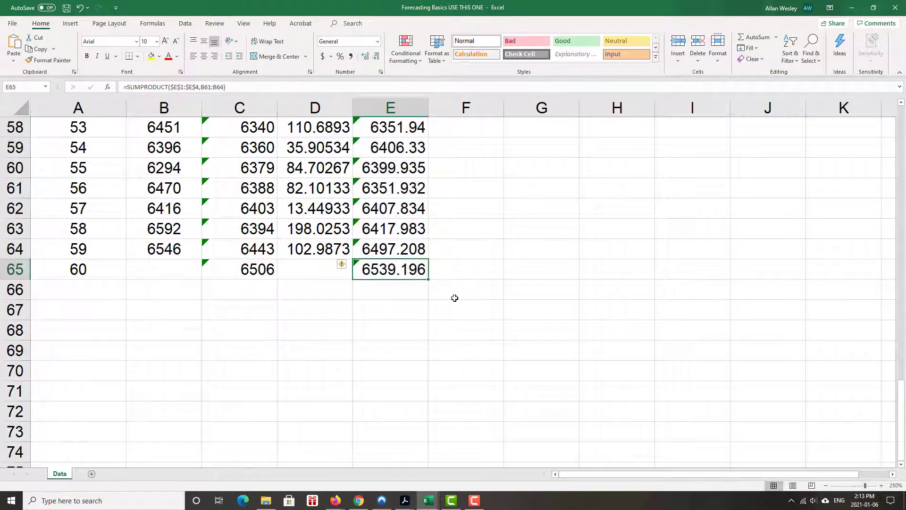
pyautogui.scroll(7, 492, 268)
pyautogui.scroll(12, 492, 268)
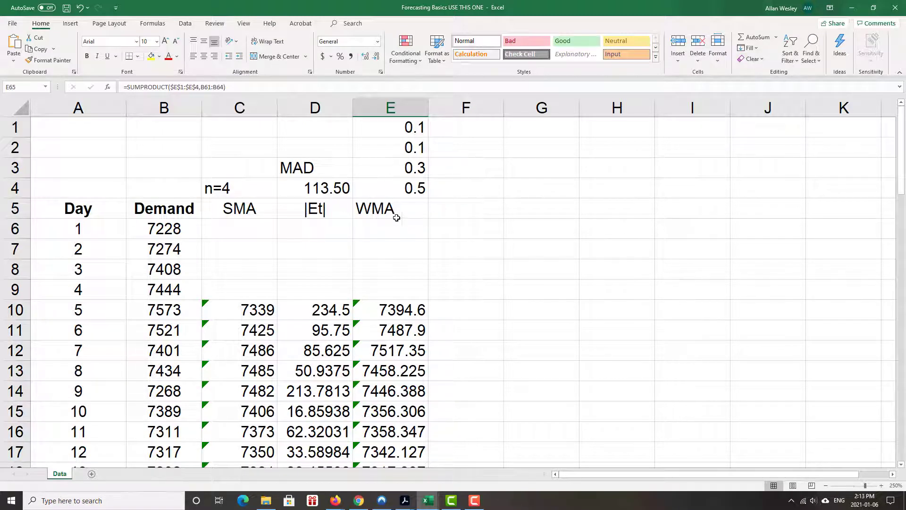
# Step: Add an |Et| heading in F5 and center it with the WMA heading in E5
pyautogui.click(467, 211)
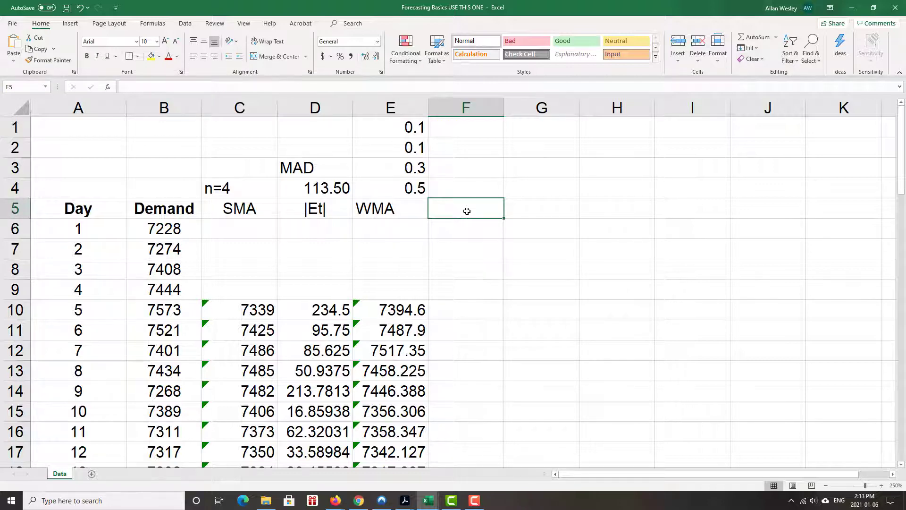
pyautogui.write('|')
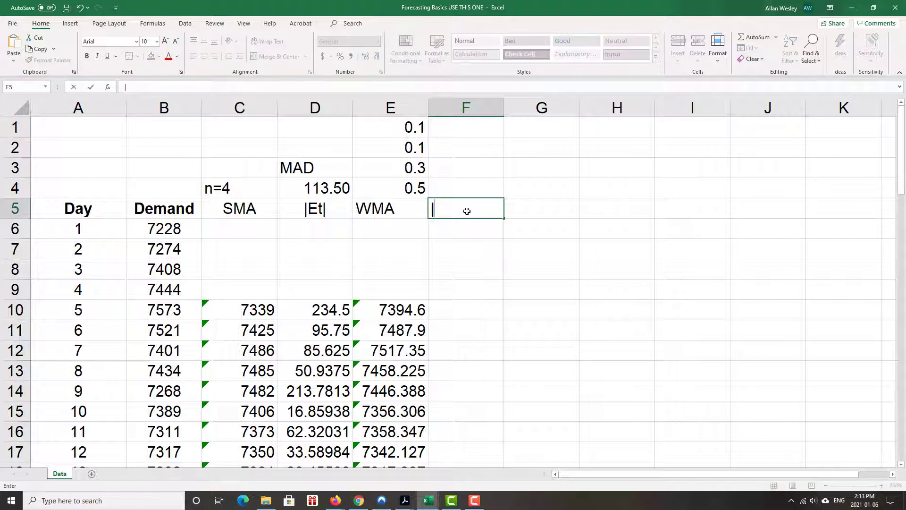
pyautogui.write('Et|')
pyautogui.moveTo(355, 213); pyautogui.dragTo(465, 211)
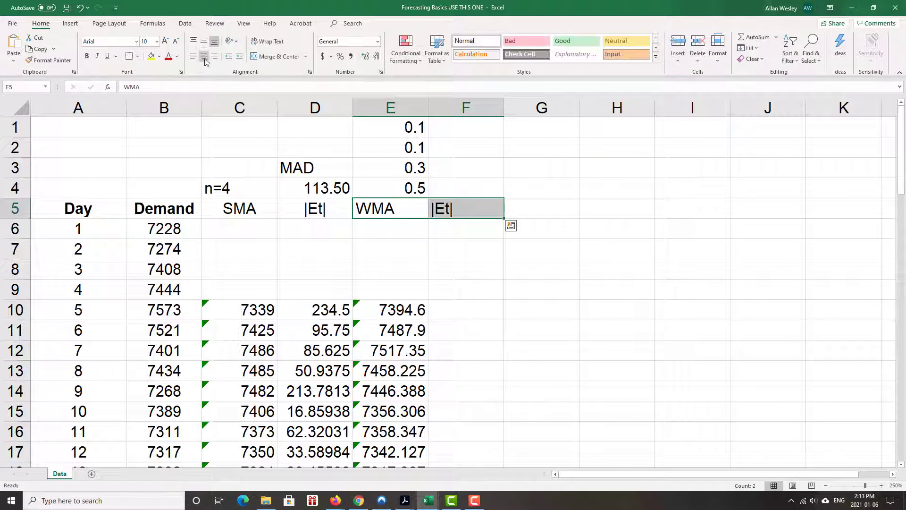
pyautogui.click(204, 56)
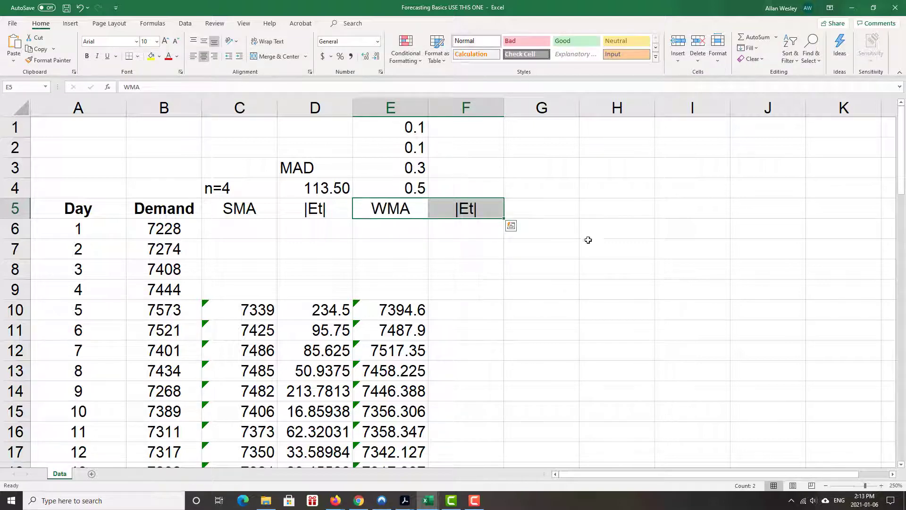
pyautogui.click(467, 303)
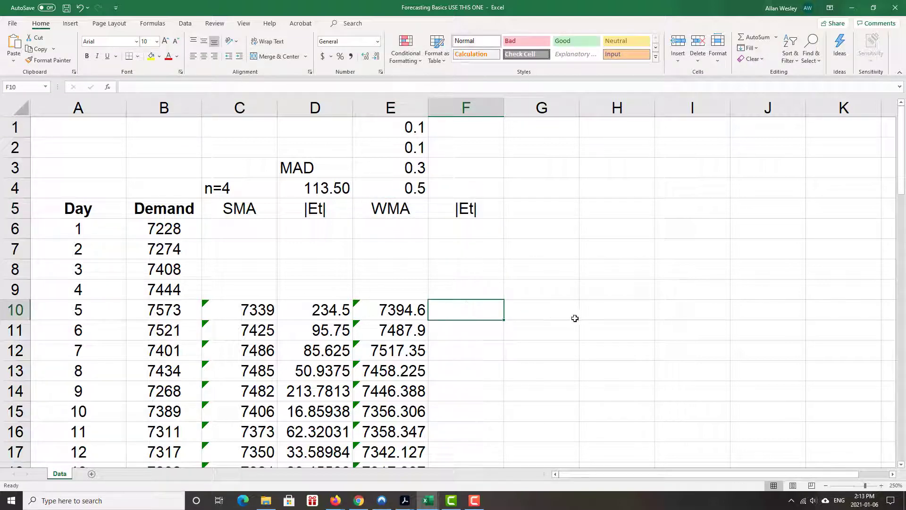
# Step: Enter =ABS(B10-E10) in F10 for day 5's absolute WMA error
pyautogui.write('=abs')
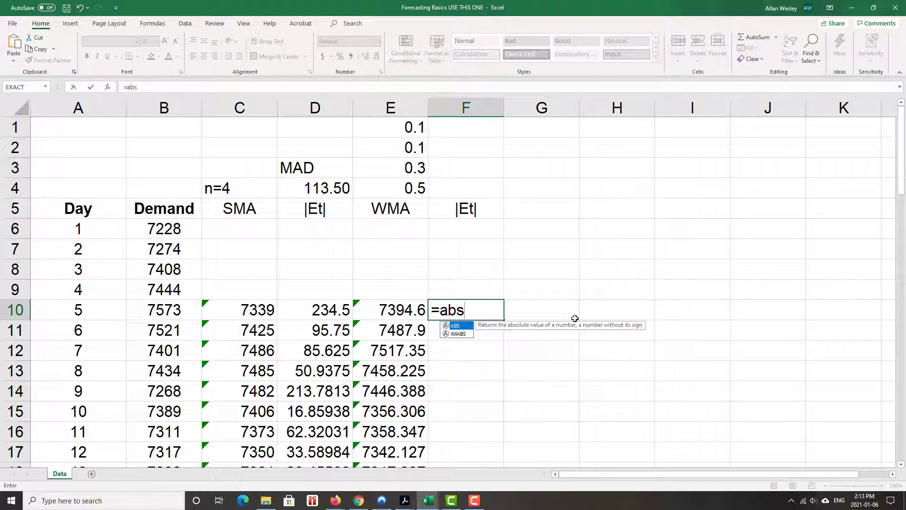
pyautogui.write('(')
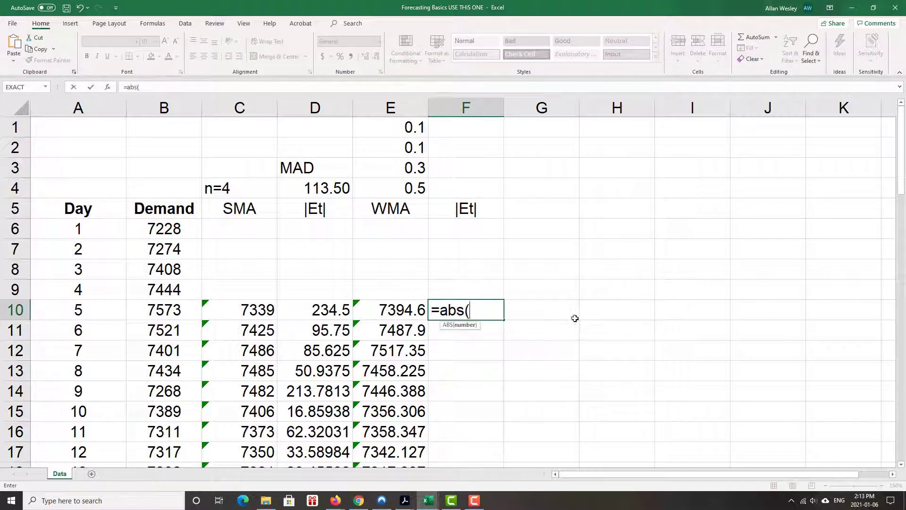
pyautogui.click(171, 313)
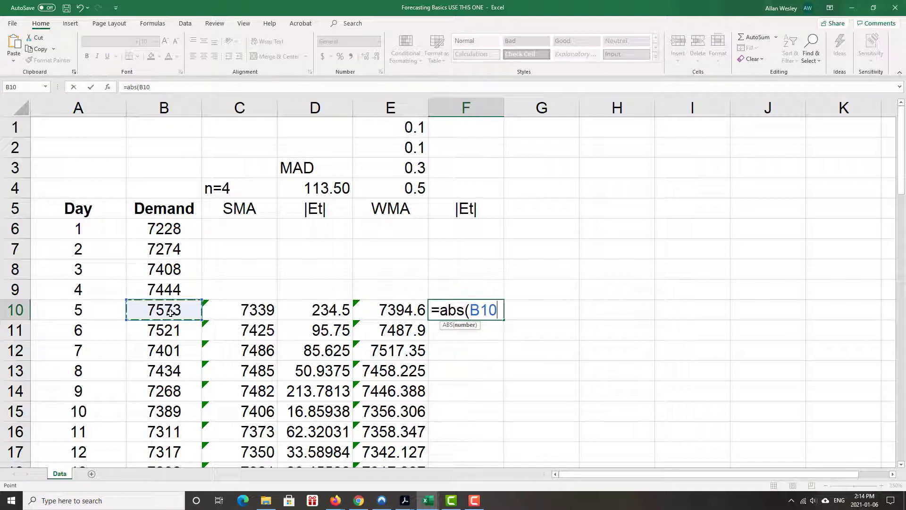
pyautogui.write('-')
pyautogui.click(392, 306)
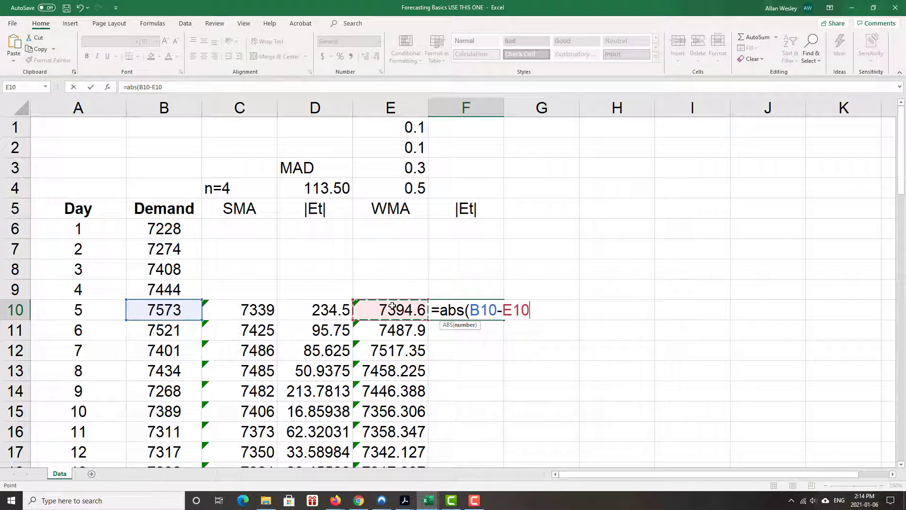
pyautogui.write(')')
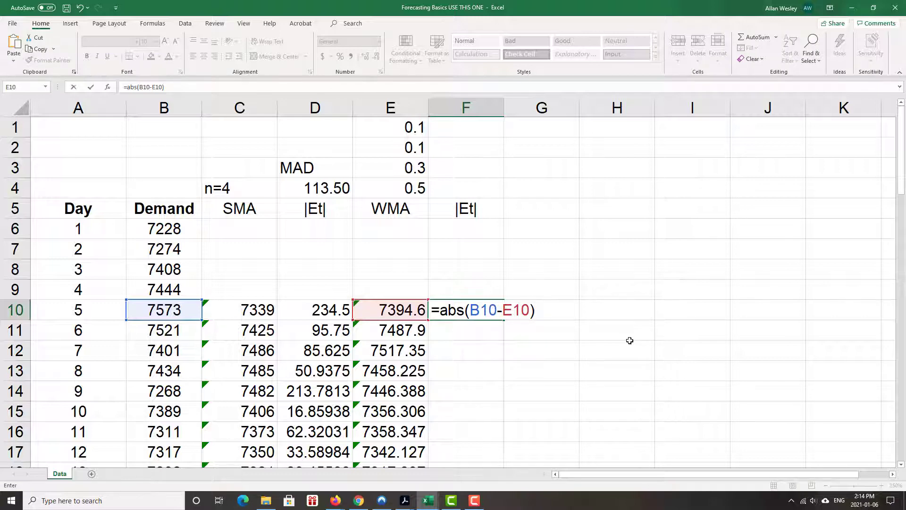
pyautogui.press('Return')
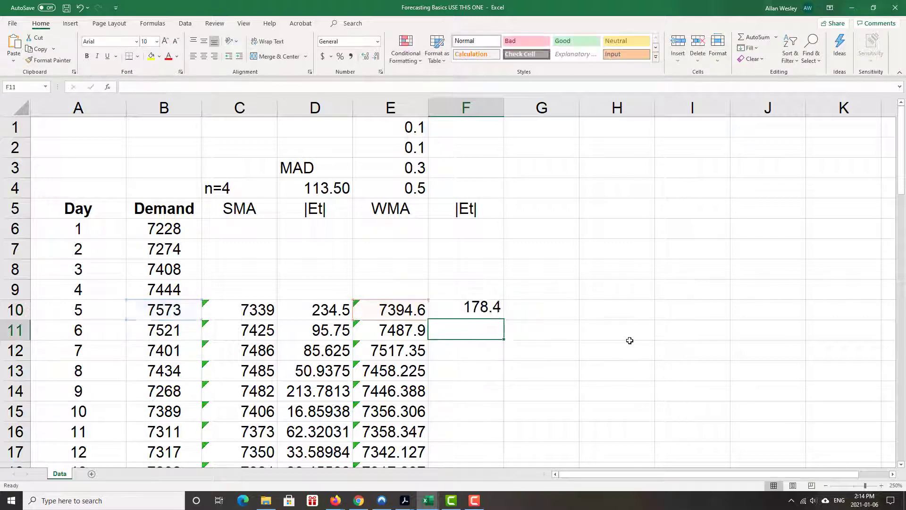
# Step: Fill the absolute-error formula down to F64 and clear the extra value in F65
pyautogui.click(499, 313)
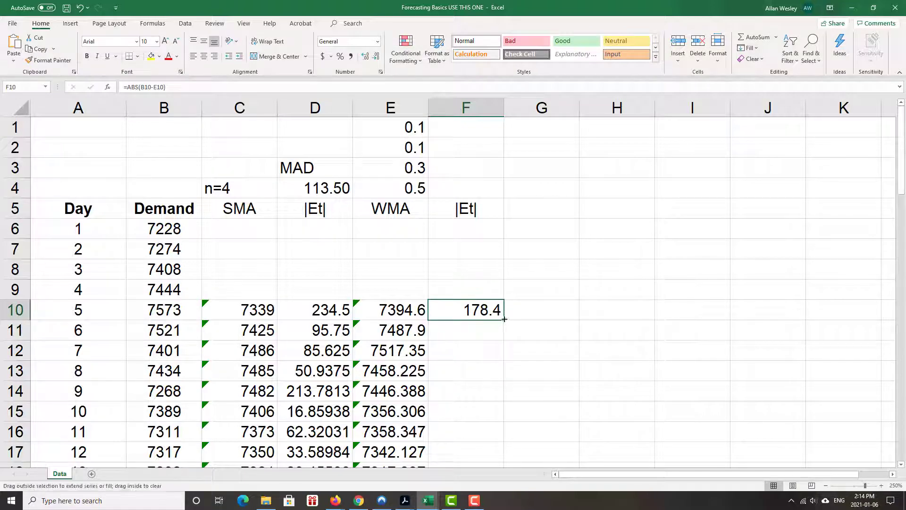
pyautogui.doubleClick(504, 319)
pyautogui.scroll(-5, 600, 339)
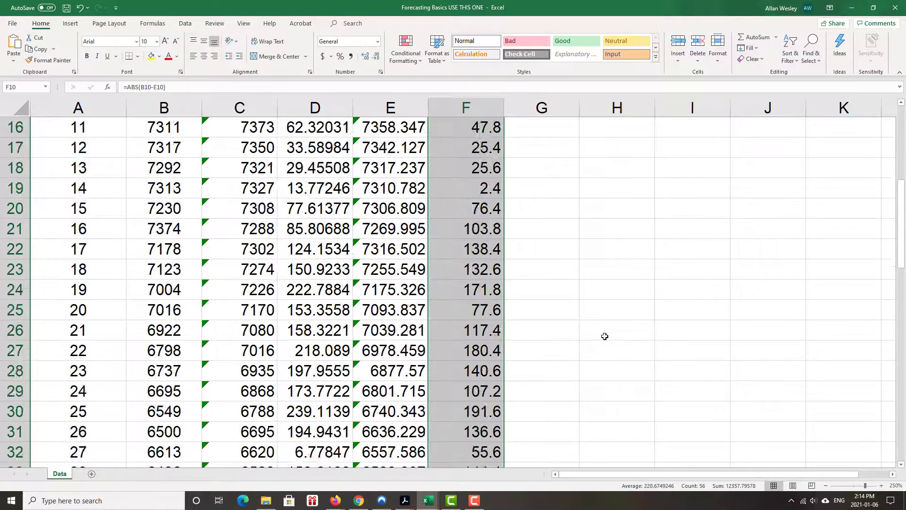
pyautogui.scroll(-14, 600, 339)
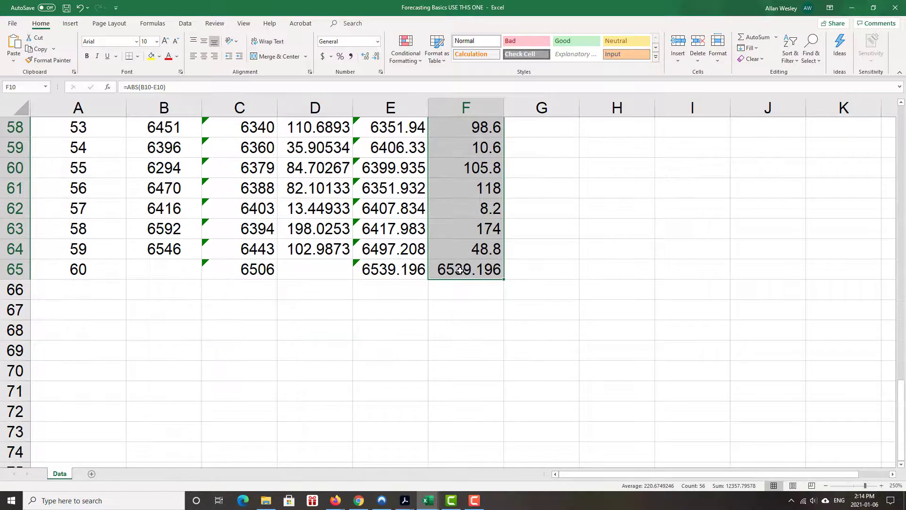
pyautogui.click(460, 270)
pyautogui.press('Delete')
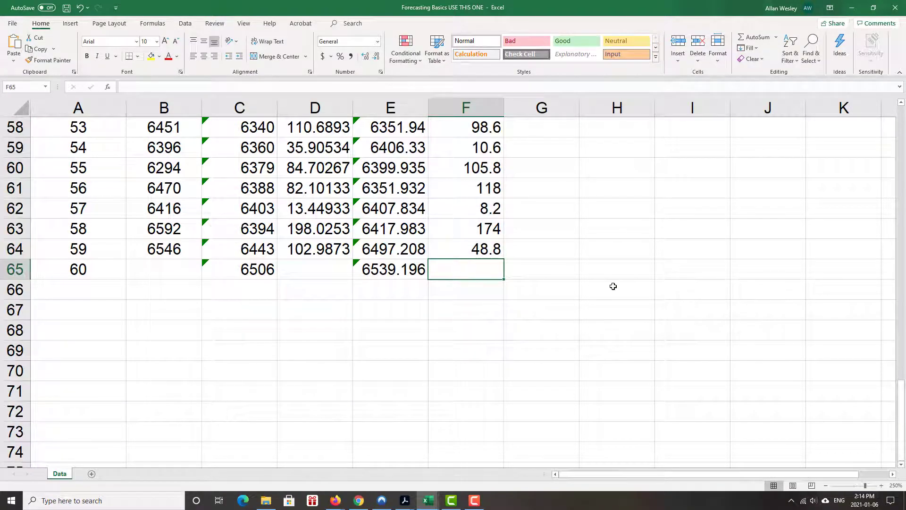
pyautogui.scroll(17, 581, 287)
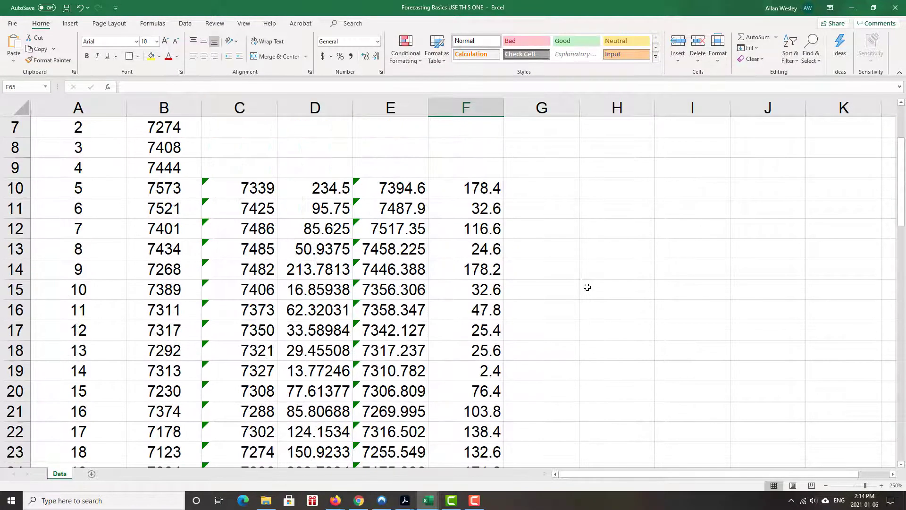
pyautogui.scroll(2, 587, 287)
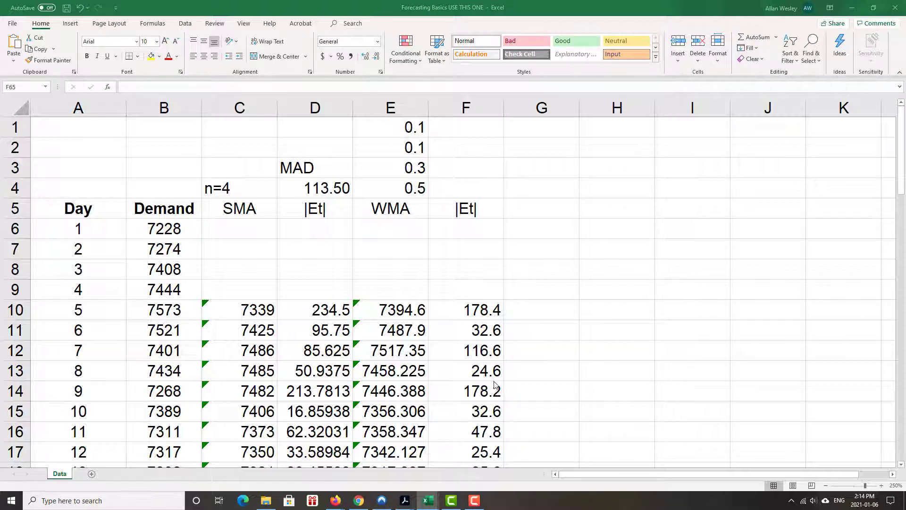
# Step: Label F3 as 'MAD' and F1 as 'MSE'
pyautogui.click(454, 166)
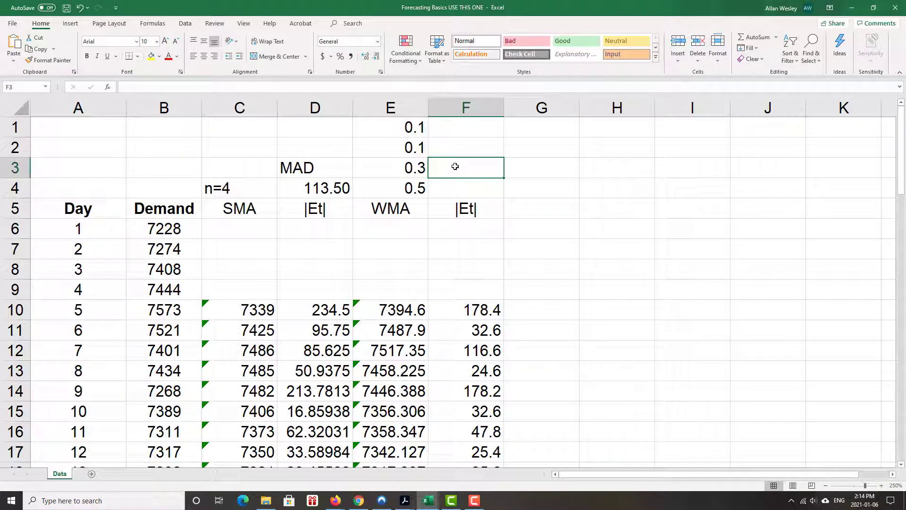
pyautogui.write('MAD')
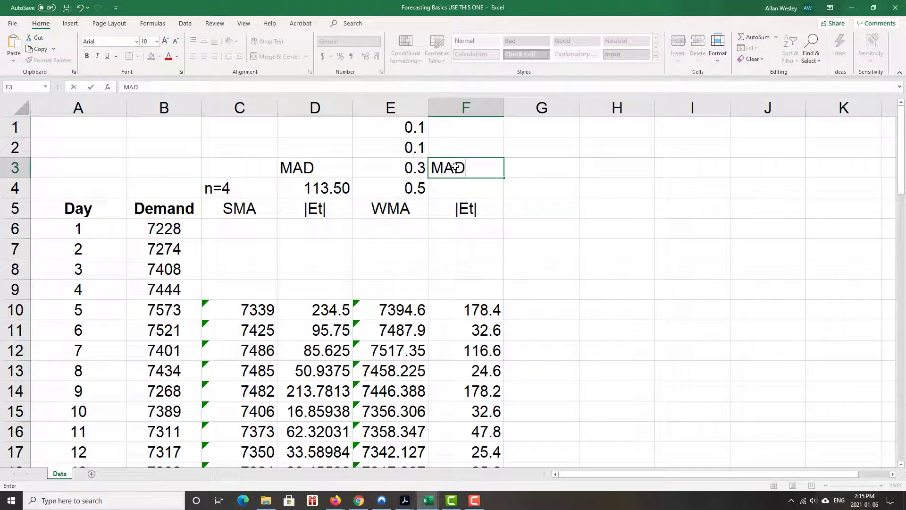
pyautogui.press('Up')
pyautogui.press('Up')
pyautogui.write('MS')
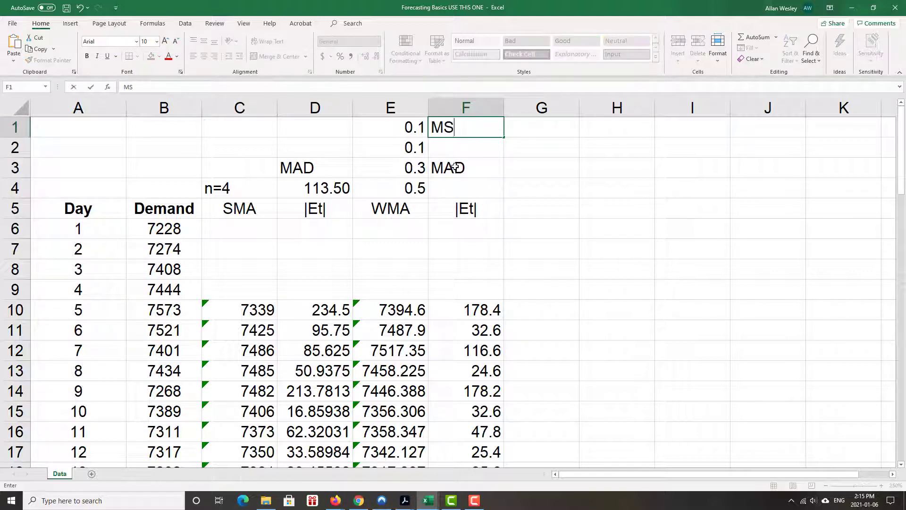
pyautogui.write('E')
pyautogui.click(482, 194)
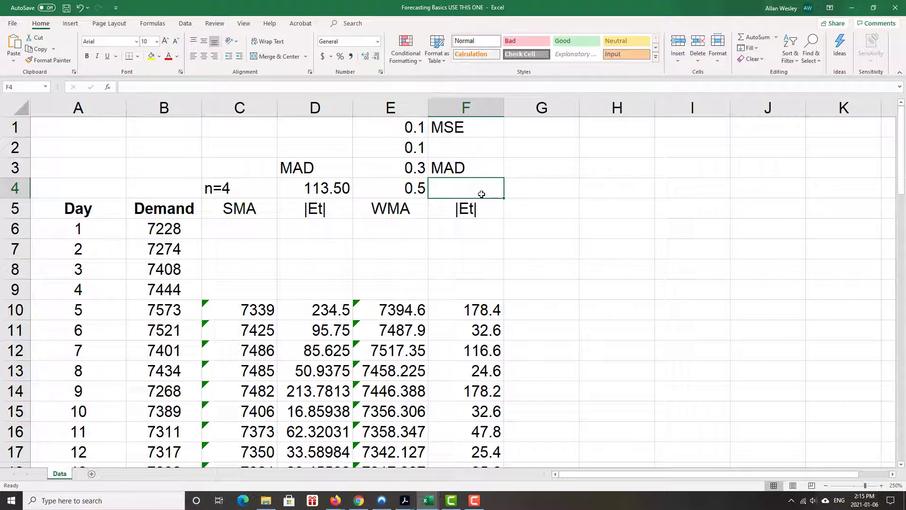
# Step: Enter =AVERAGE(F10:F64) in F4 and reduce its decimals to show 105.79
pyautogui.write('=')
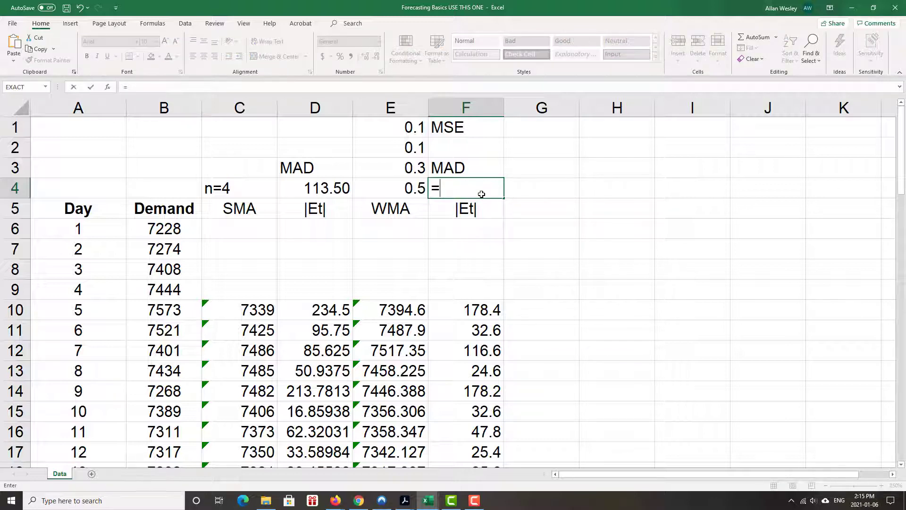
pyautogui.write('aver')
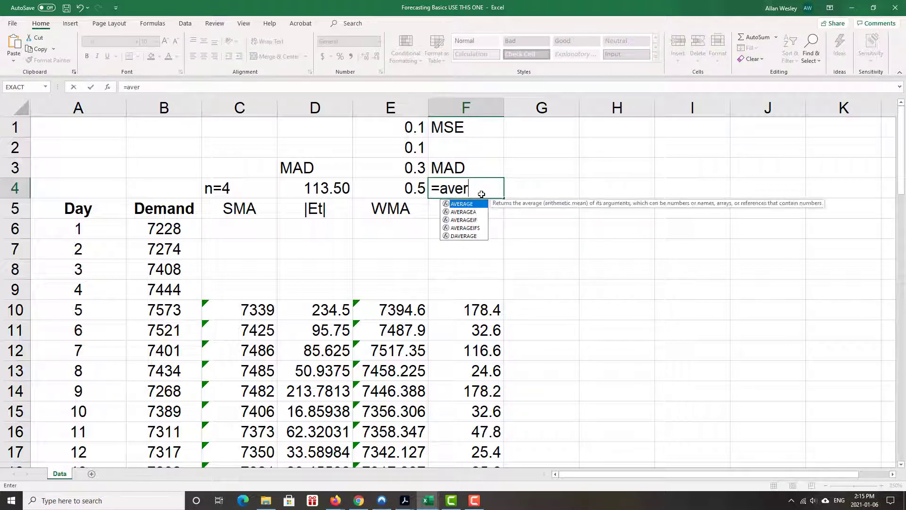
pyautogui.write('age(')
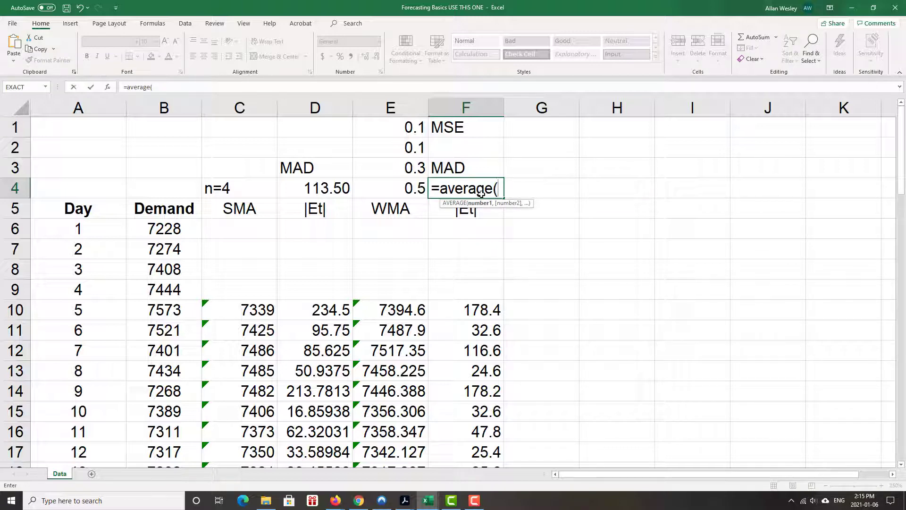
pyautogui.click(474, 309)
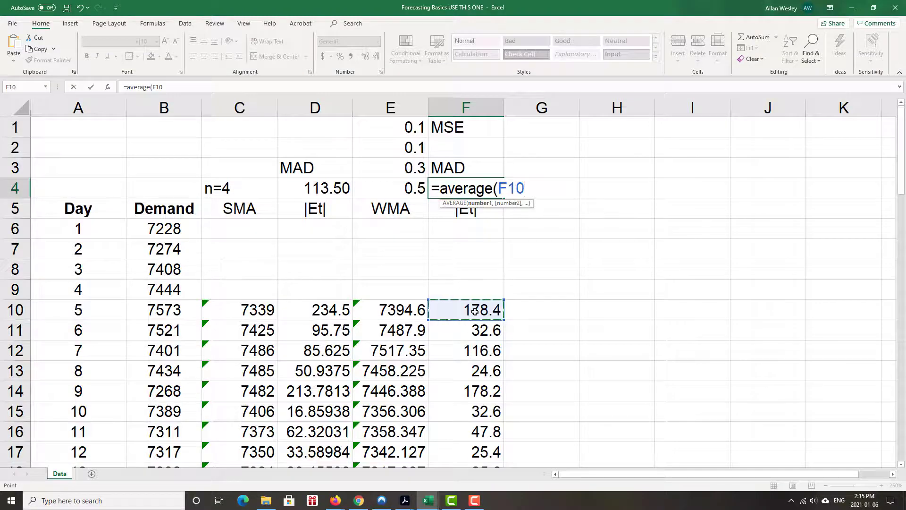
pyautogui.hotkey('ctrl', 'shift', 'Down')
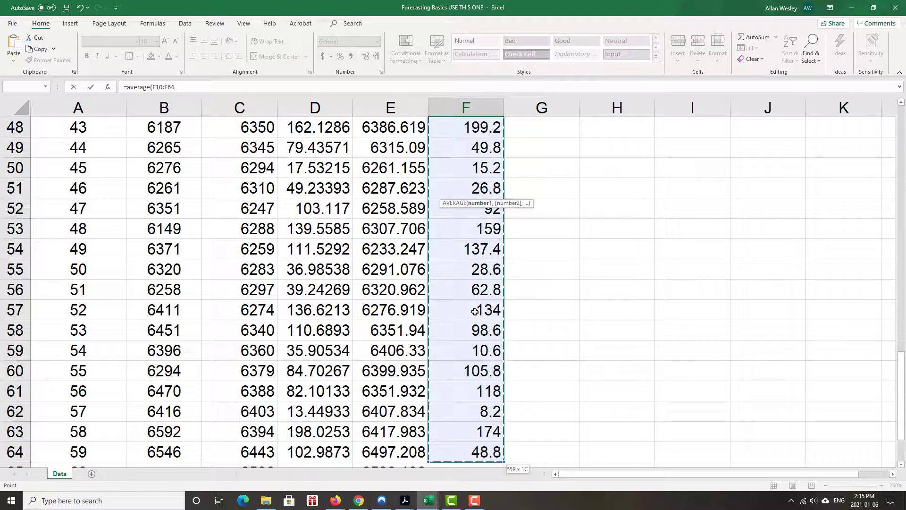
pyautogui.write(')')
pyautogui.scroll(13, 611, 287)
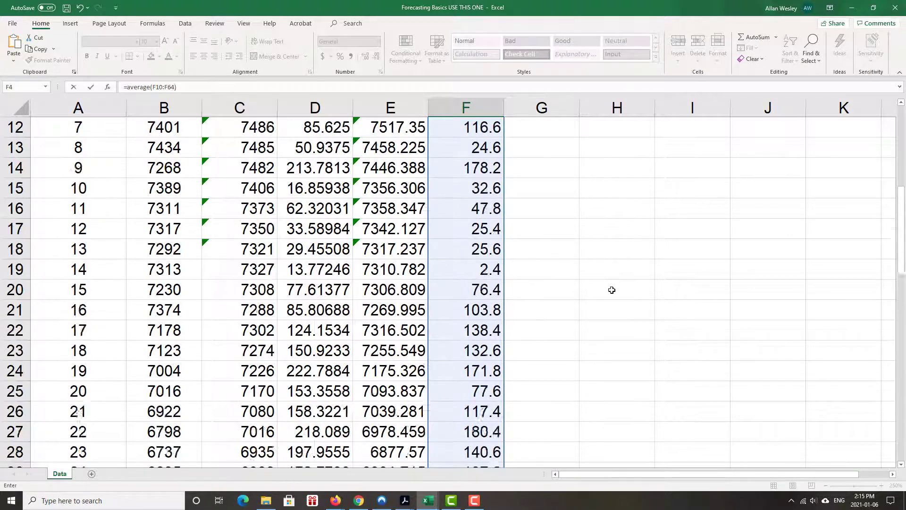
pyautogui.scroll(3, 612, 290)
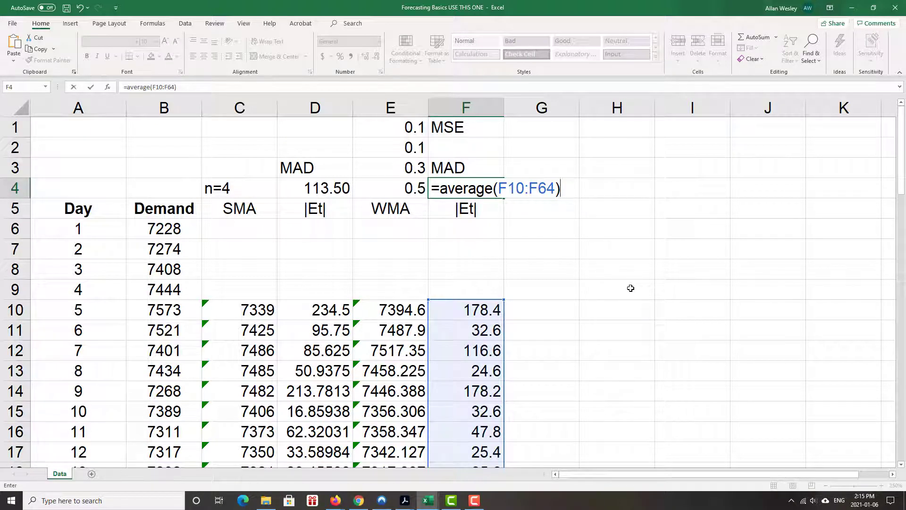
pyautogui.press('Return')
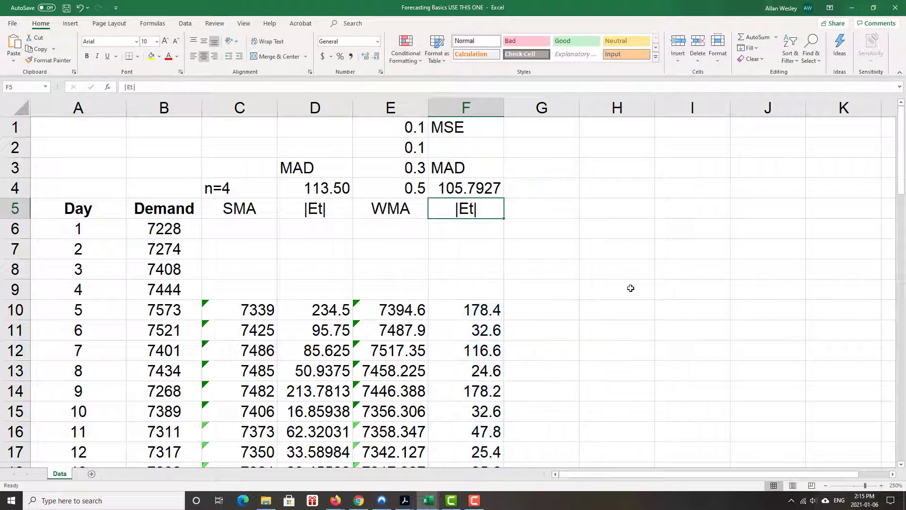
pyautogui.click(480, 190)
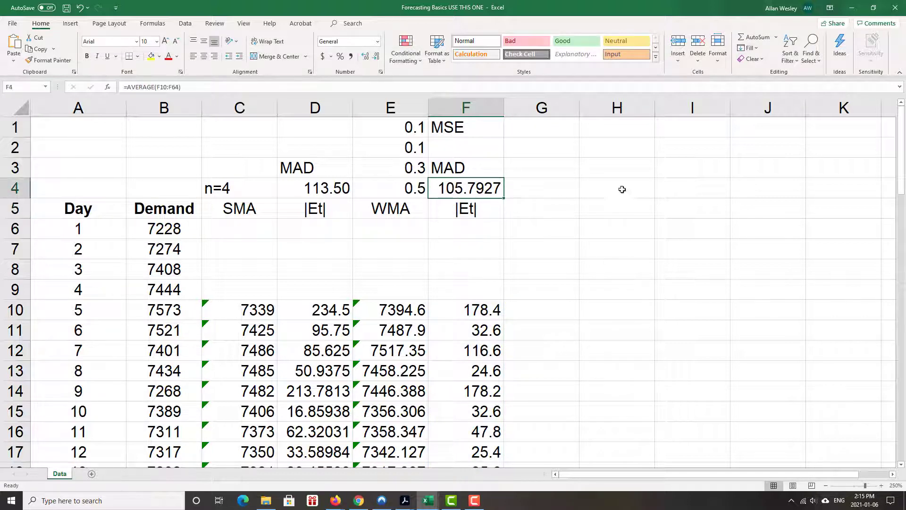
pyautogui.click(376, 56)
pyautogui.click(375, 56)
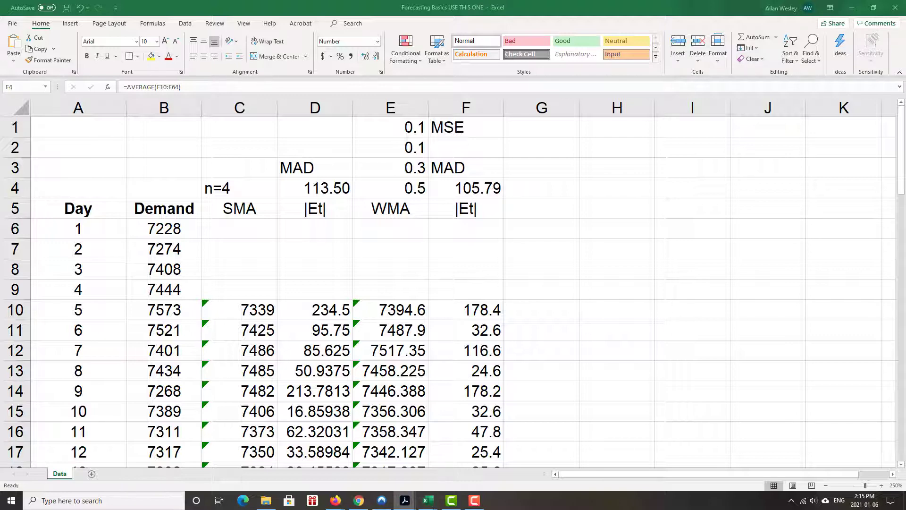
pyautogui.click(405, 500)
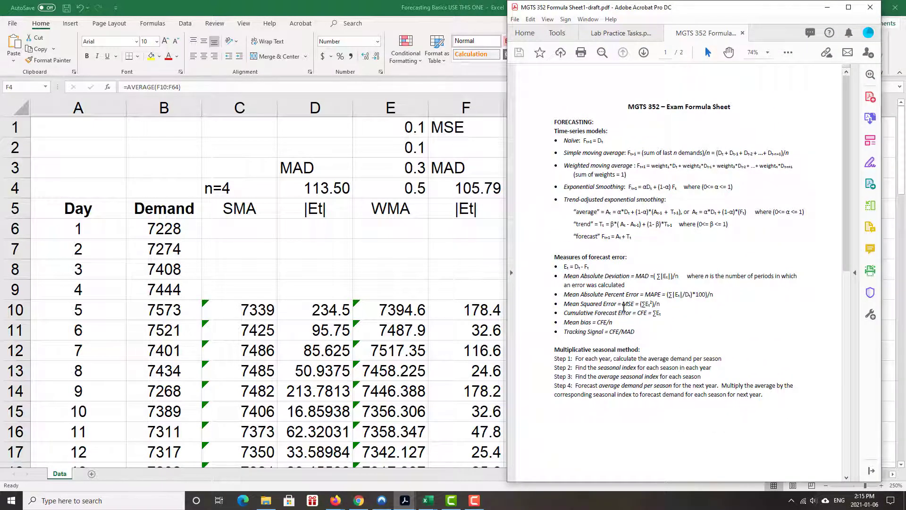
pyautogui.moveTo(622, 303); pyautogui.dragTo(666, 304)
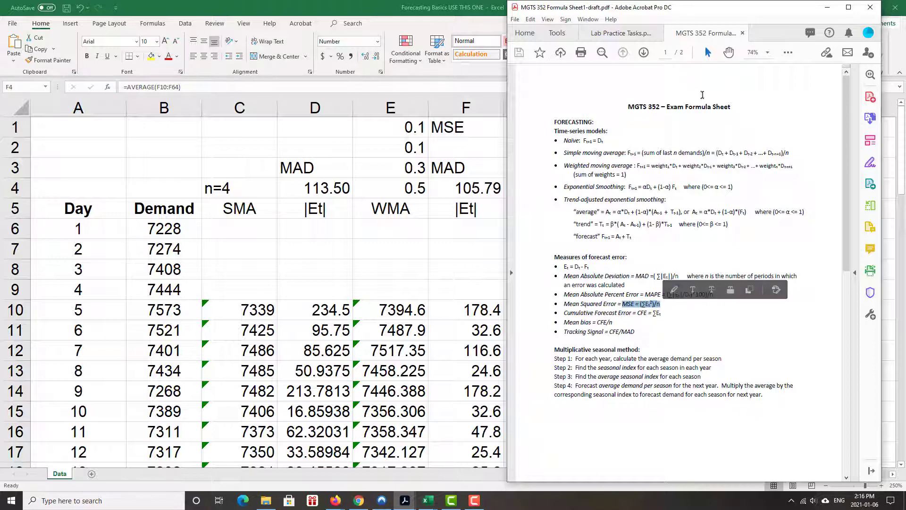
pyautogui.click(767, 55)
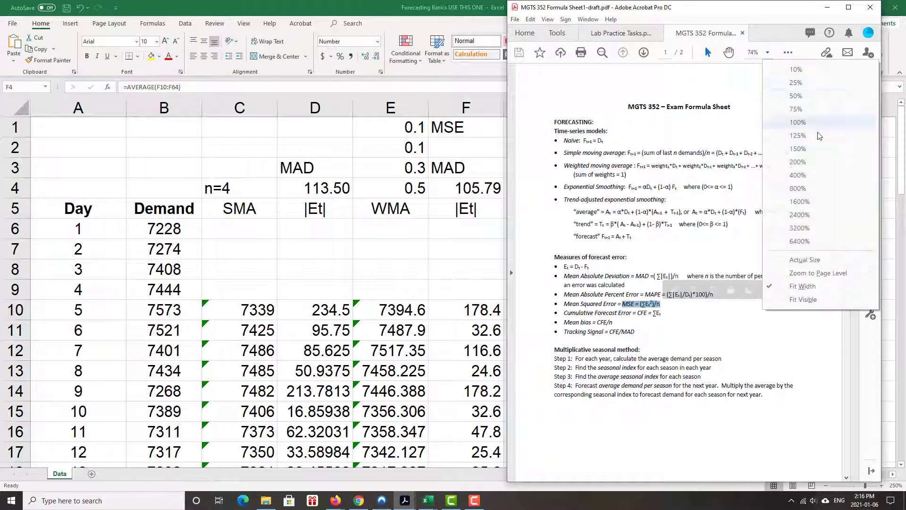
pyautogui.click(798, 149)
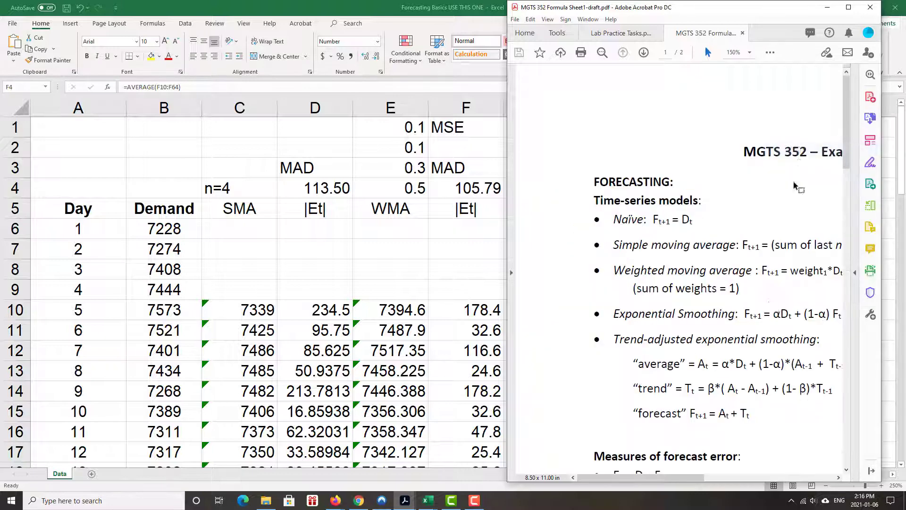
pyautogui.scroll(-1, 793, 213)
pyautogui.scroll(-3, 780, 344)
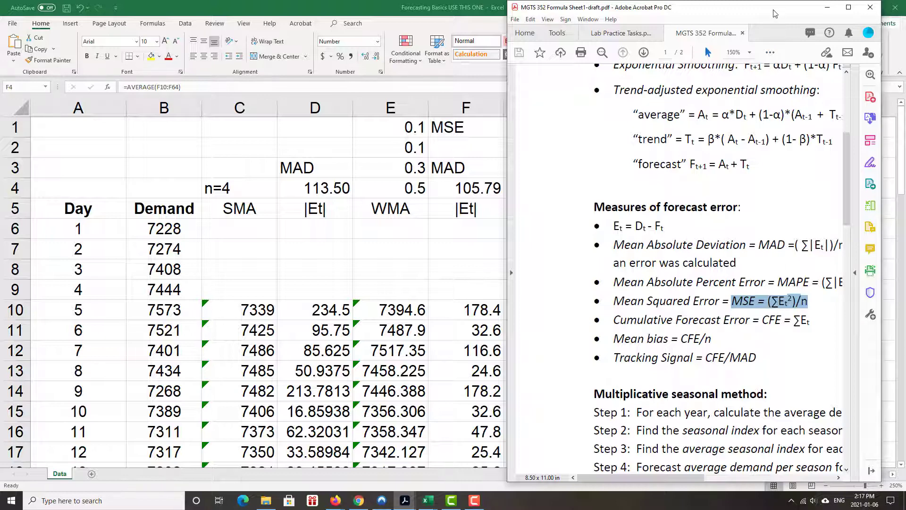
pyautogui.click(826, 7)
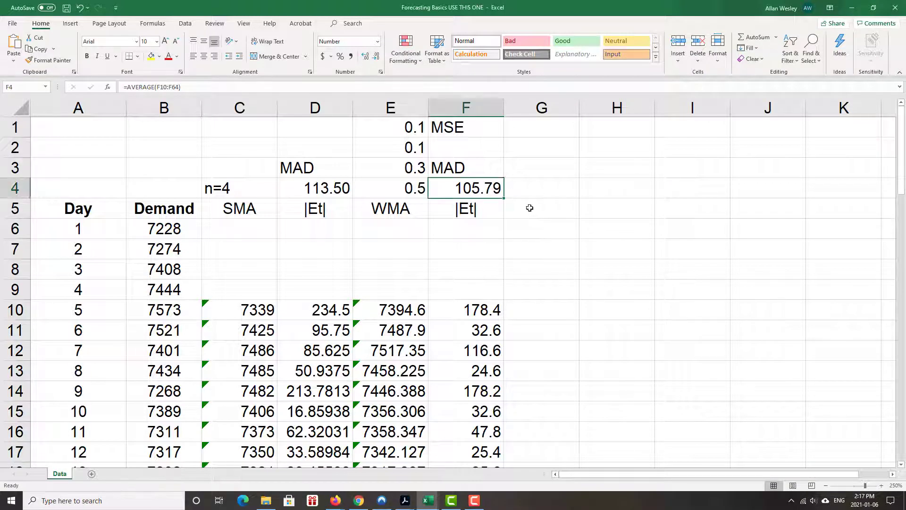
# Step: Add an Sq(Et) column heading in G5
pyautogui.click(539, 210)
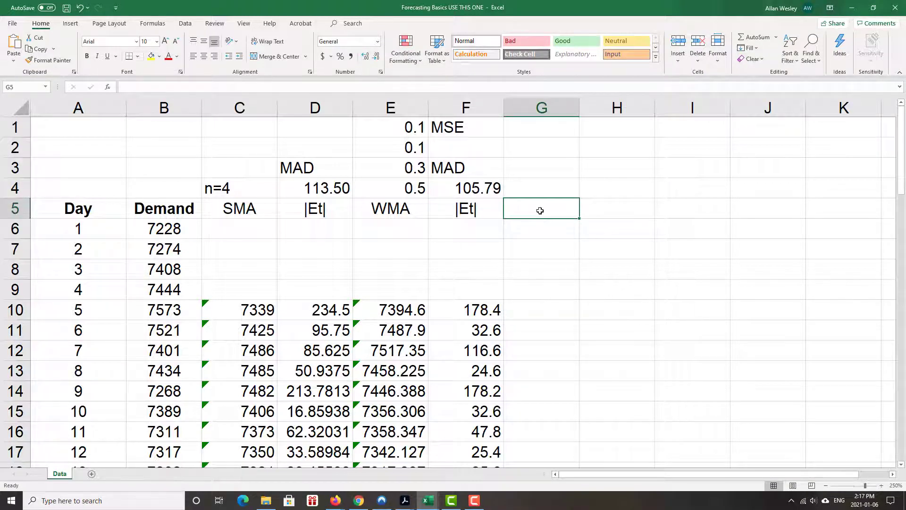
pyautogui.write('Sq(')
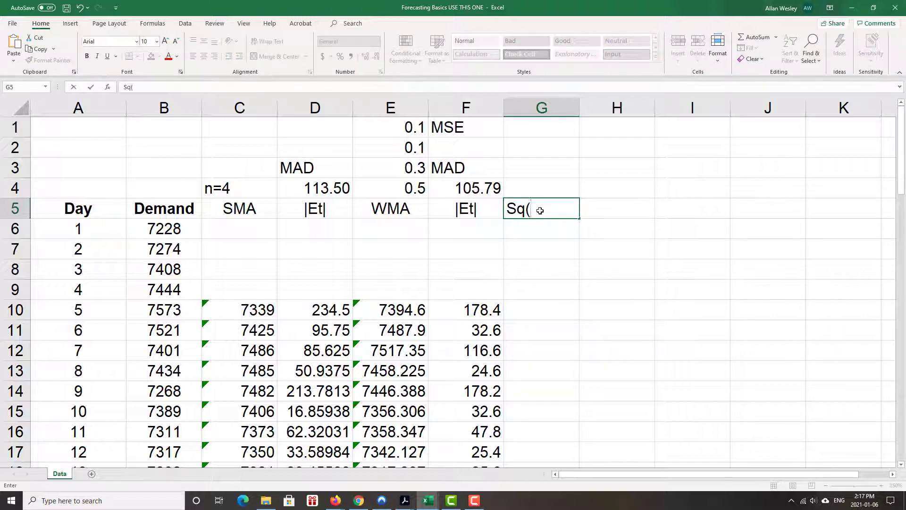
pyautogui.write('Et)')
pyautogui.click(553, 232)
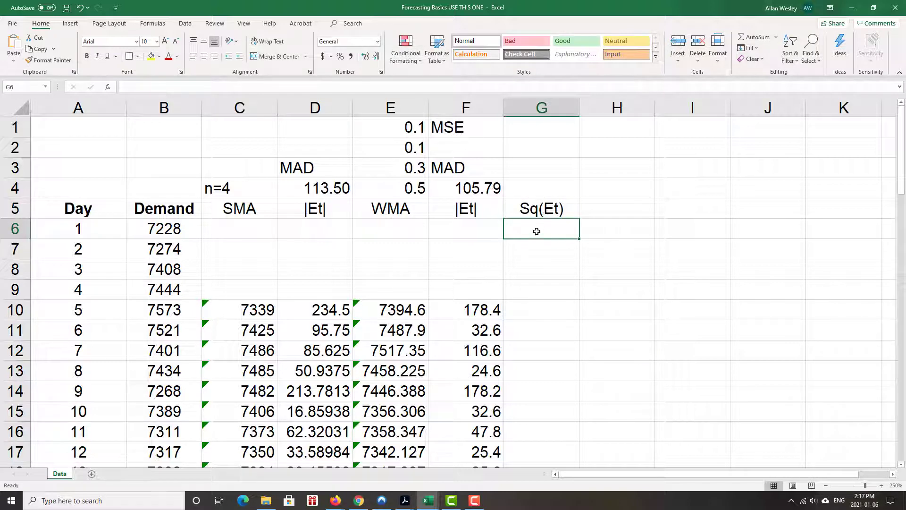
# Step: Enter =F10^2 in G10 to get the squared error 31826.56
pyautogui.click(536, 316)
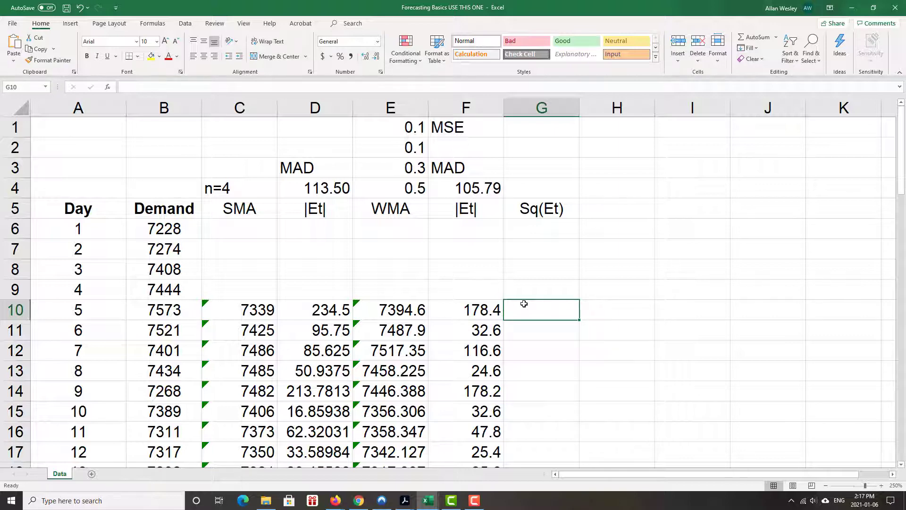
pyautogui.write('=')
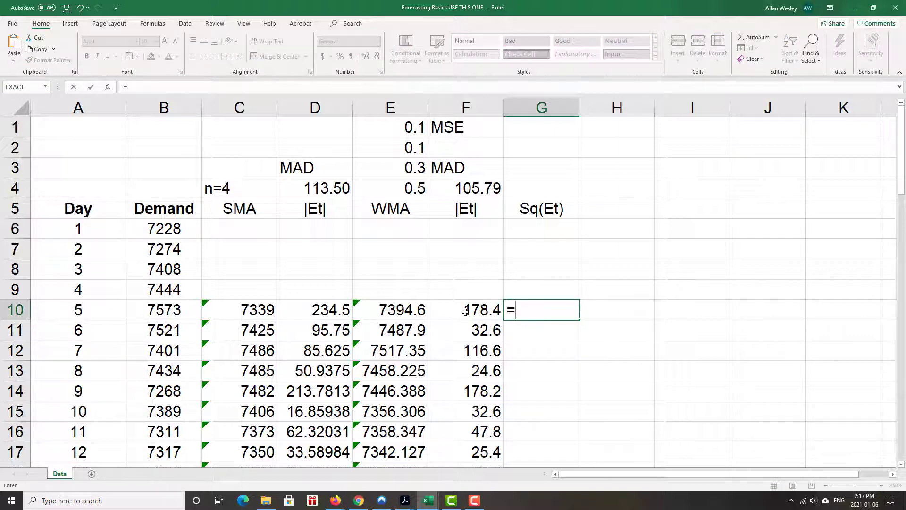
pyautogui.click(465, 312)
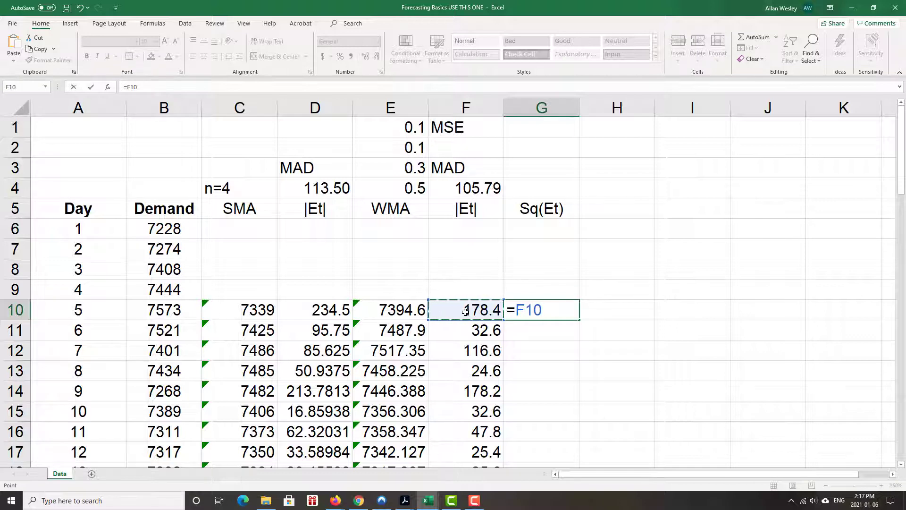
pyautogui.write('^2')
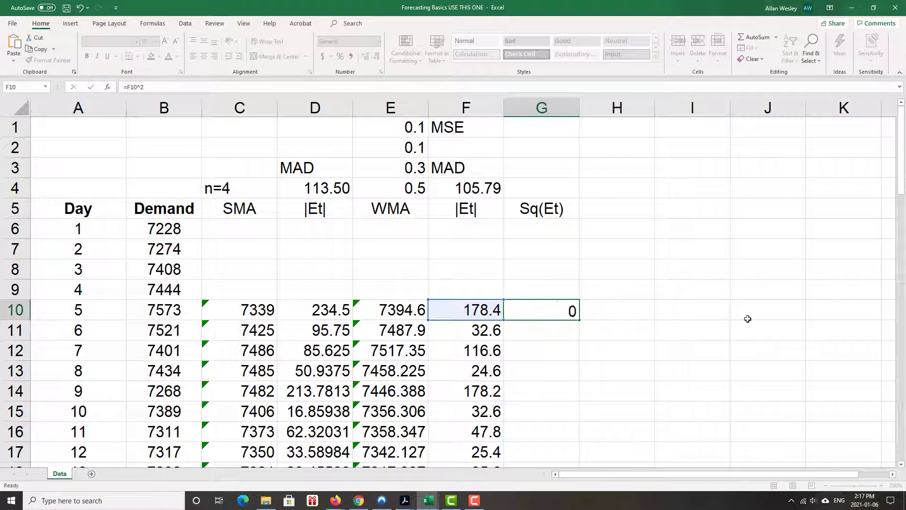
pyautogui.press('Return')
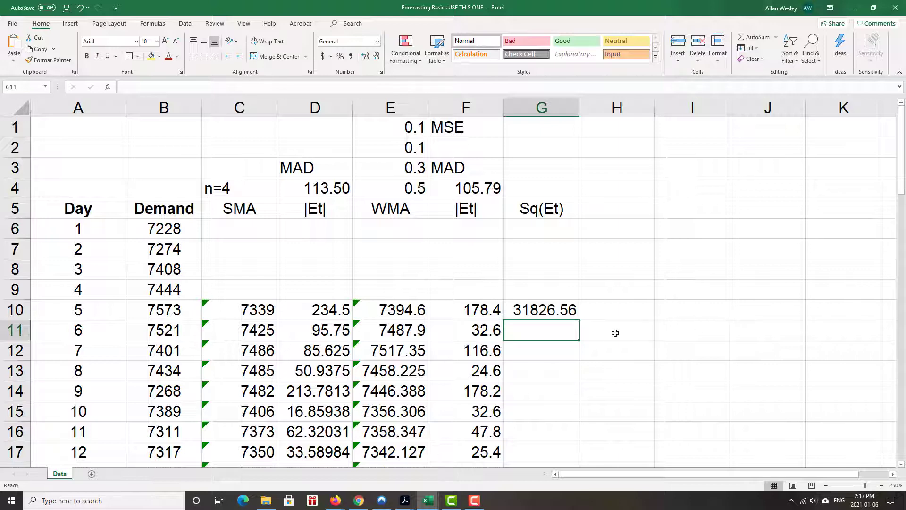
# Step: Copy the squared-error formula from G10 down to G64 and clear G65
pyautogui.click(554, 311)
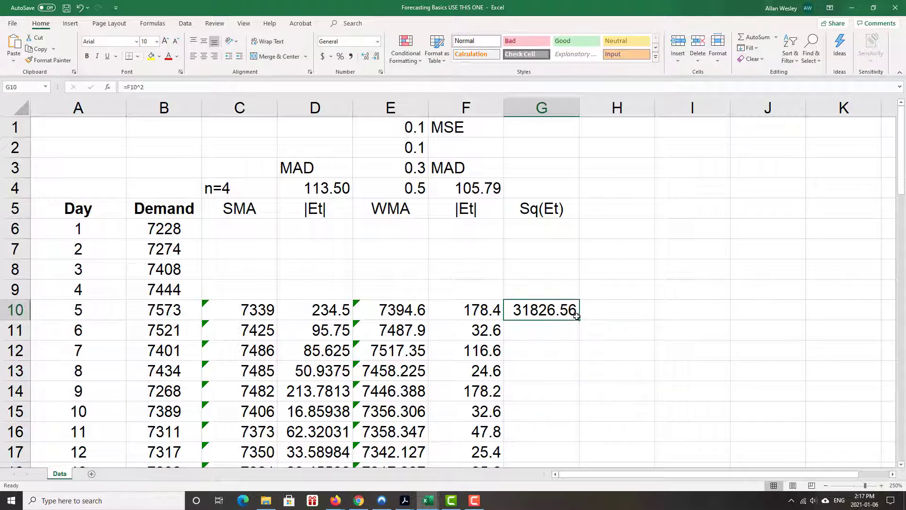
pyautogui.doubleClick(579, 320)
pyautogui.scroll(-19, 661, 342)
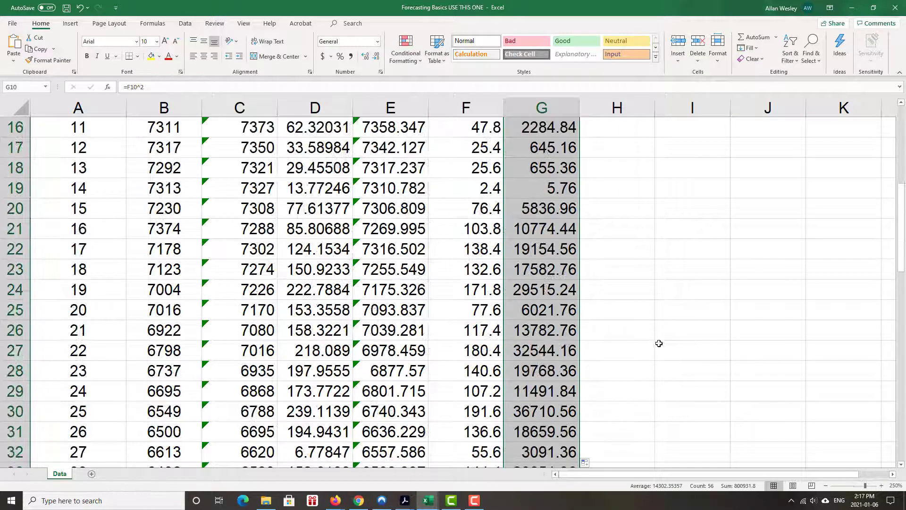
pyautogui.click(556, 270)
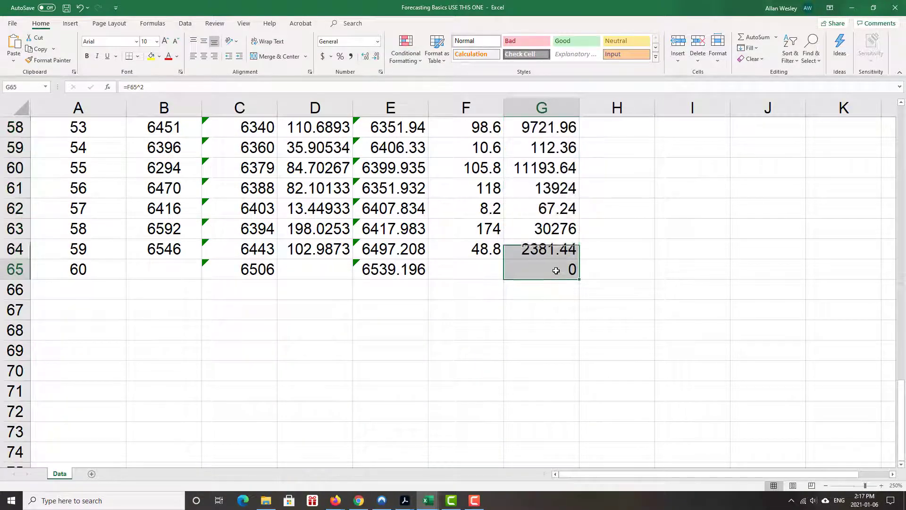
pyautogui.press('Delete')
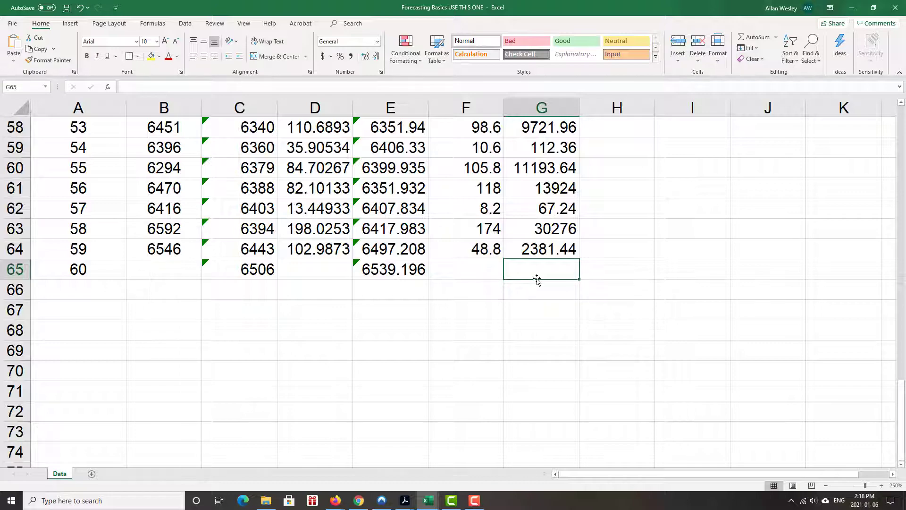
pyautogui.scroll(18, 710, 285)
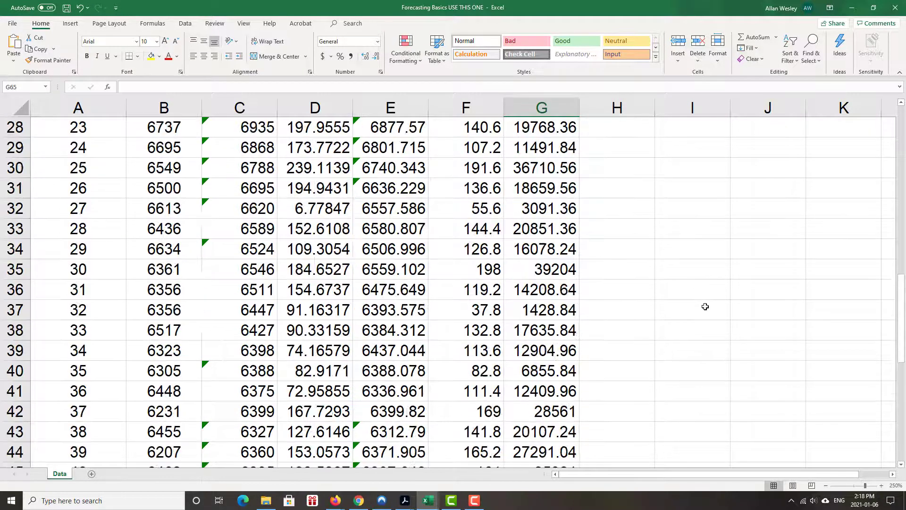
pyautogui.scroll(1, 698, 306)
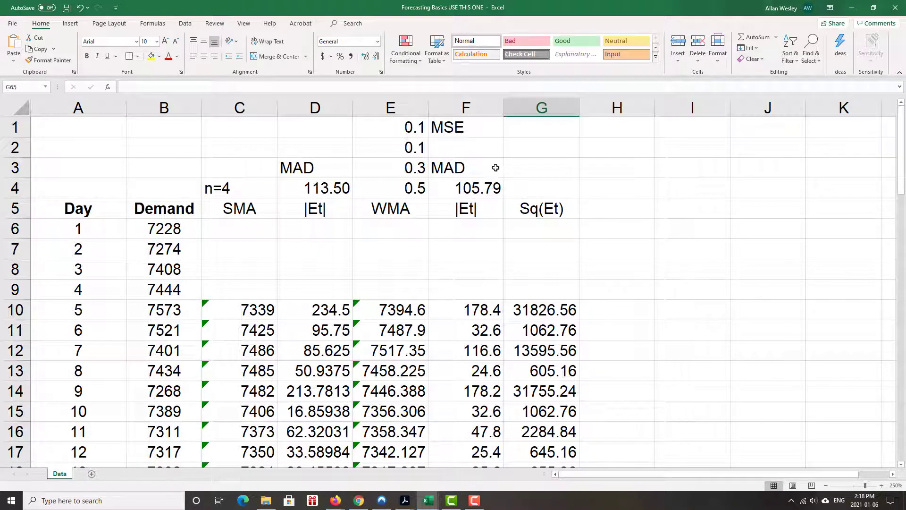
# Step: Move the MSE label from F1 to G3, beside the MAD label
pyautogui.click(450, 126)
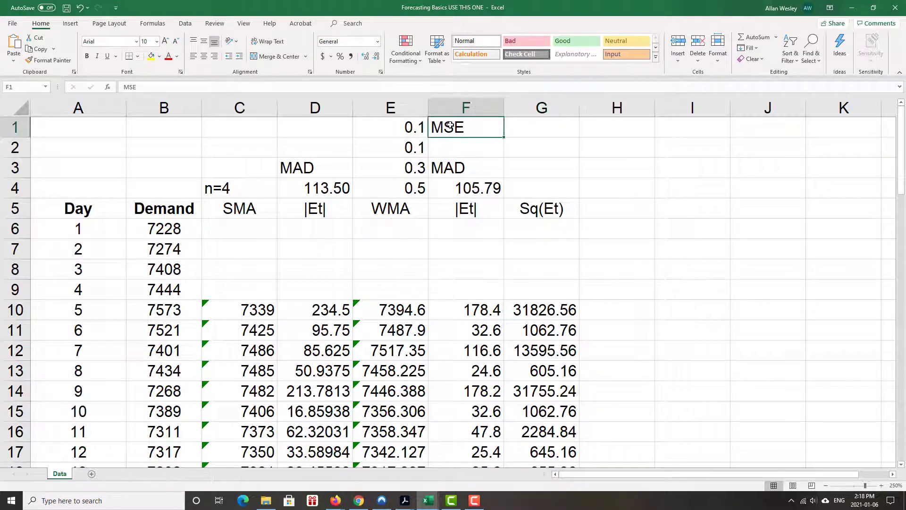
pyautogui.hotkey('ctrl', 'c')
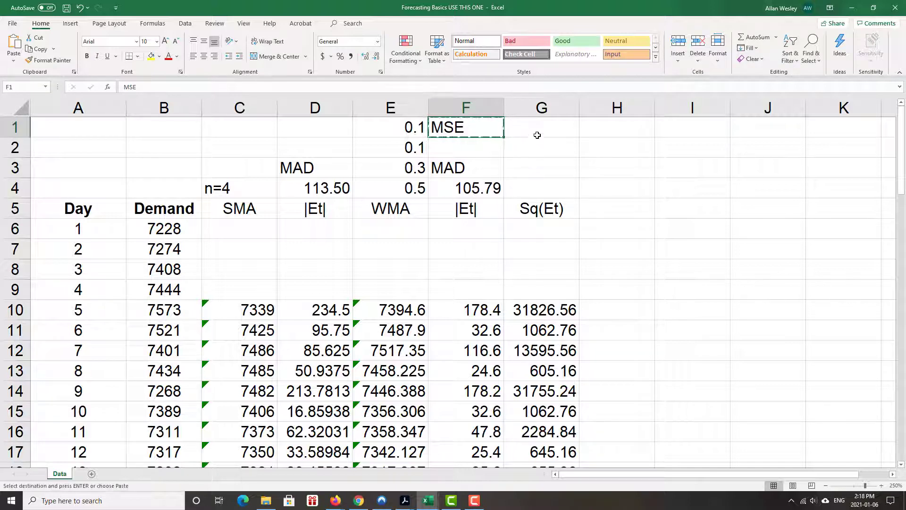
pyautogui.click(537, 135)
pyautogui.hotkey('ctrl', 'v')
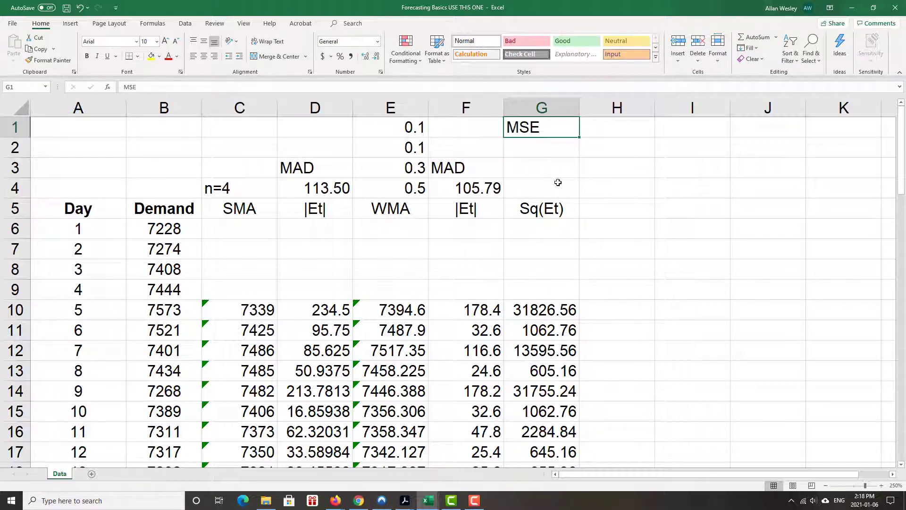
pyautogui.hotkey('ctrl', 'c')
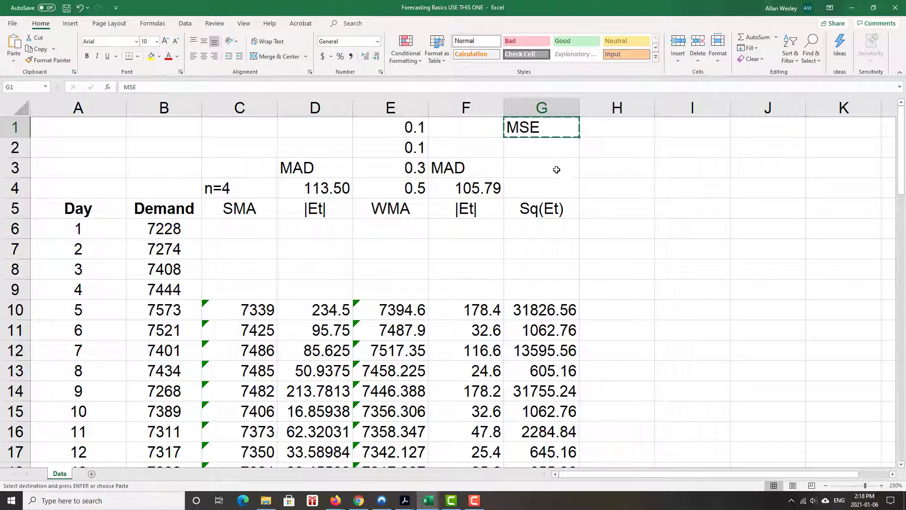
pyautogui.click(555, 168)
pyautogui.hotkey('ctrl', 'v')
# Step: Enter =AVERAGE(G10:G64) in G4, giving an MSE of 14562.4
pyautogui.click(535, 189)
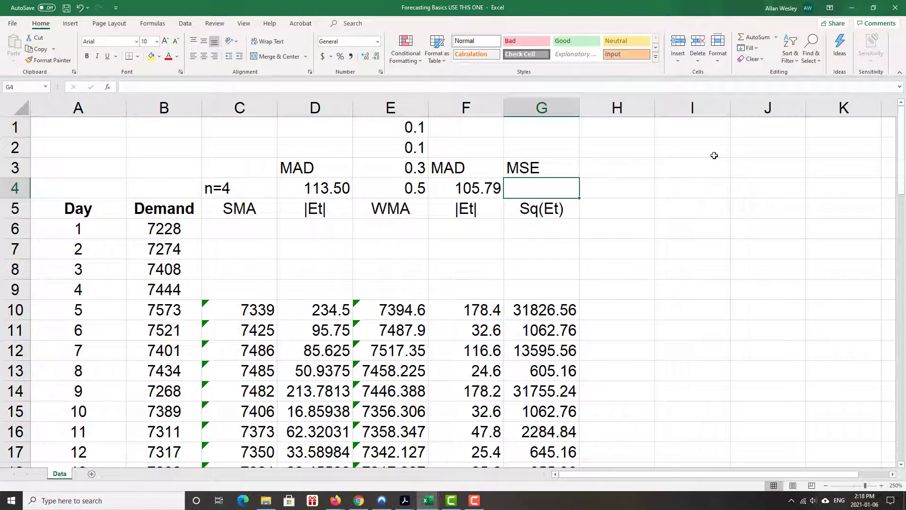
pyautogui.write('=')
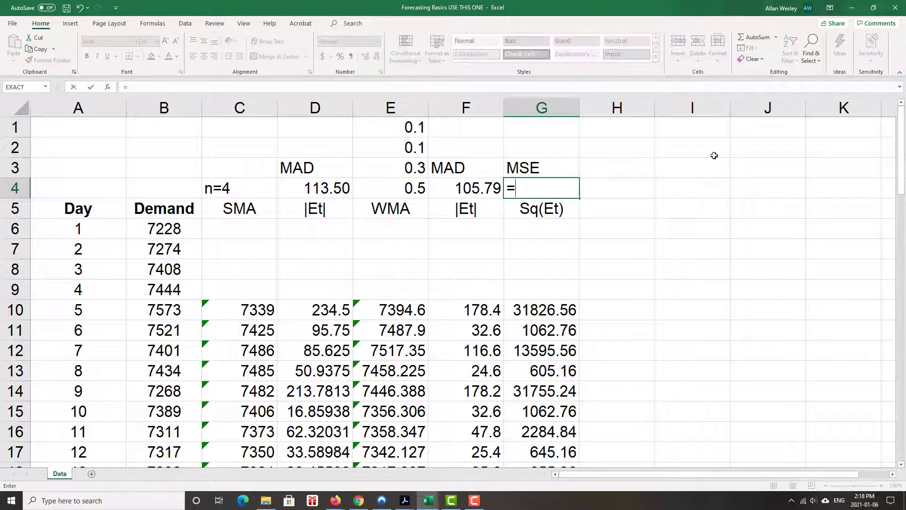
pyautogui.write('aver')
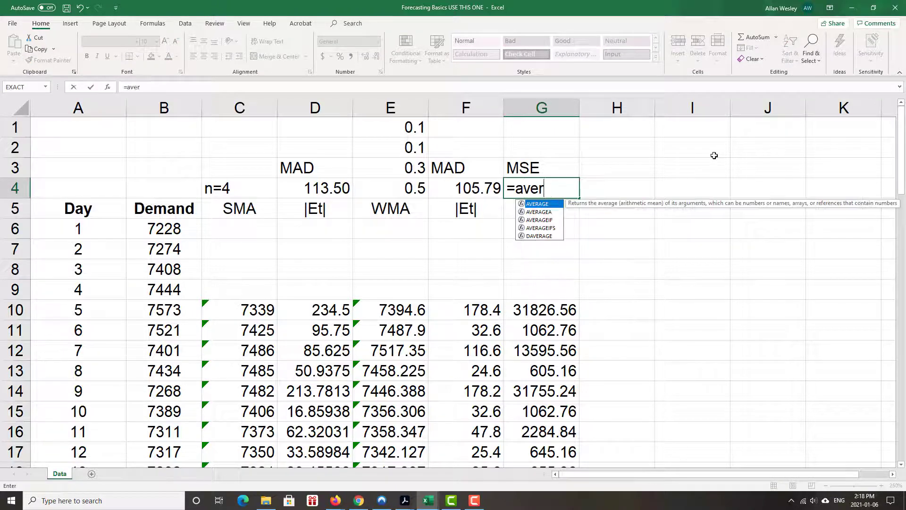
pyautogui.write('age(')
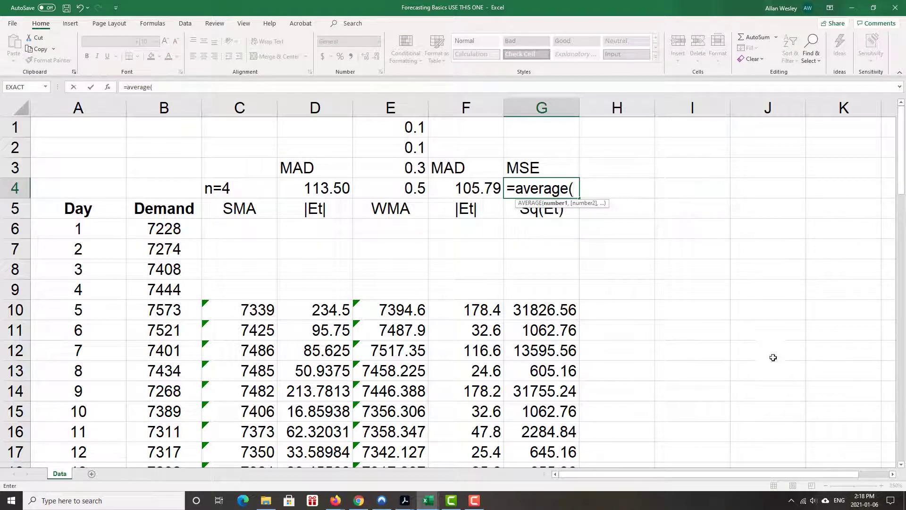
pyautogui.click(529, 308)
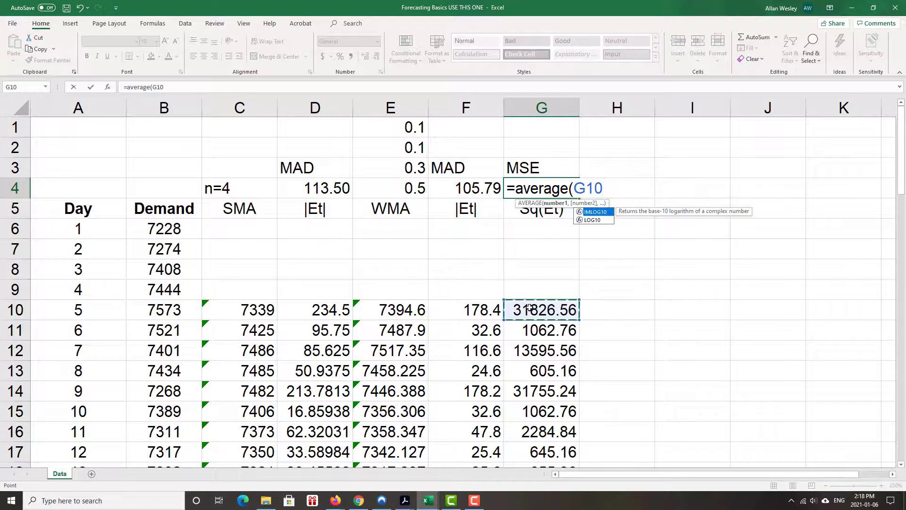
pyautogui.hotkey('ctrl', 'shift', 'Down')
pyautogui.write(')')
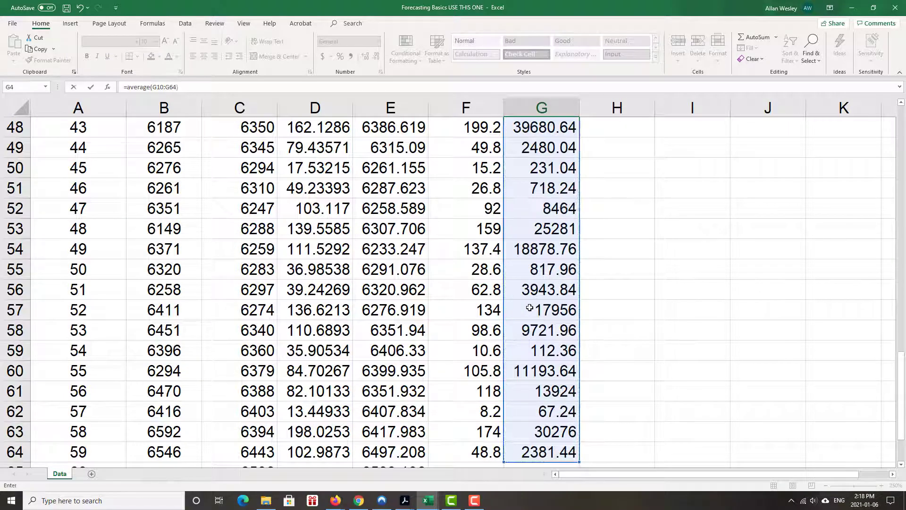
pyautogui.scroll(15, 736, 373)
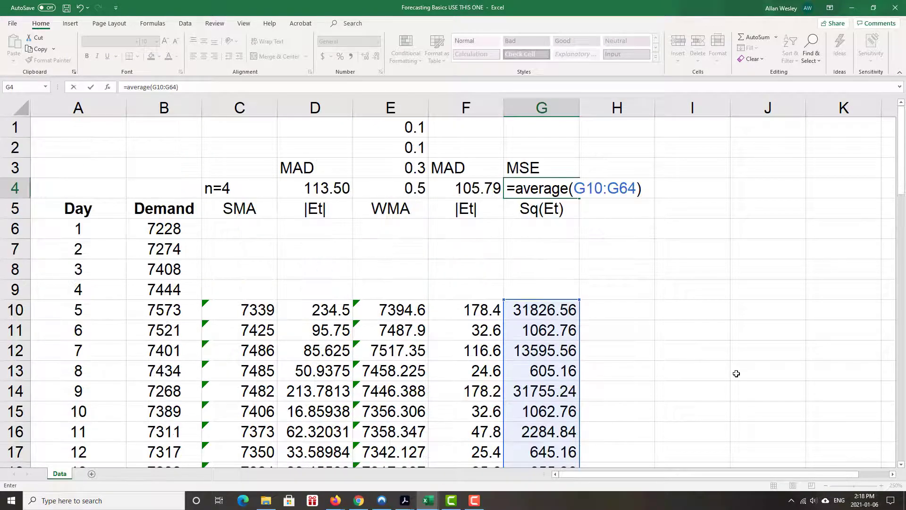
pyautogui.press('Return')
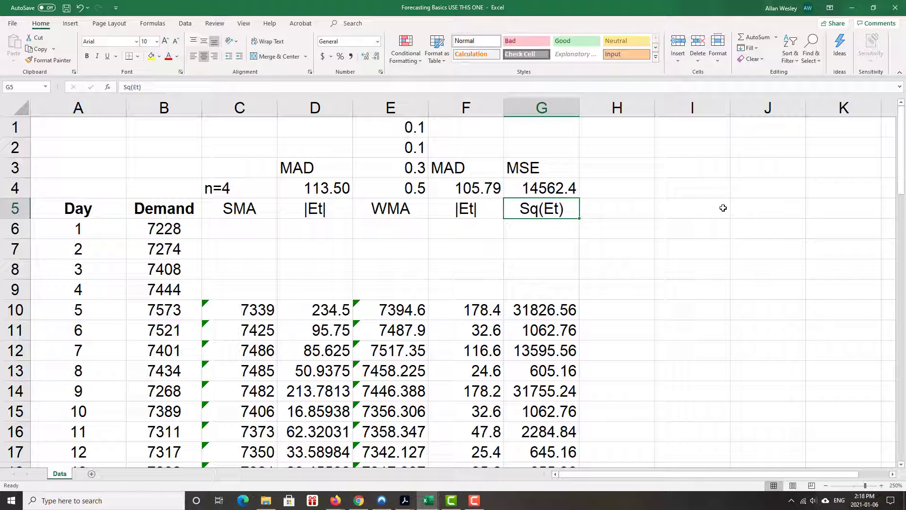
pyautogui.click(467, 187)
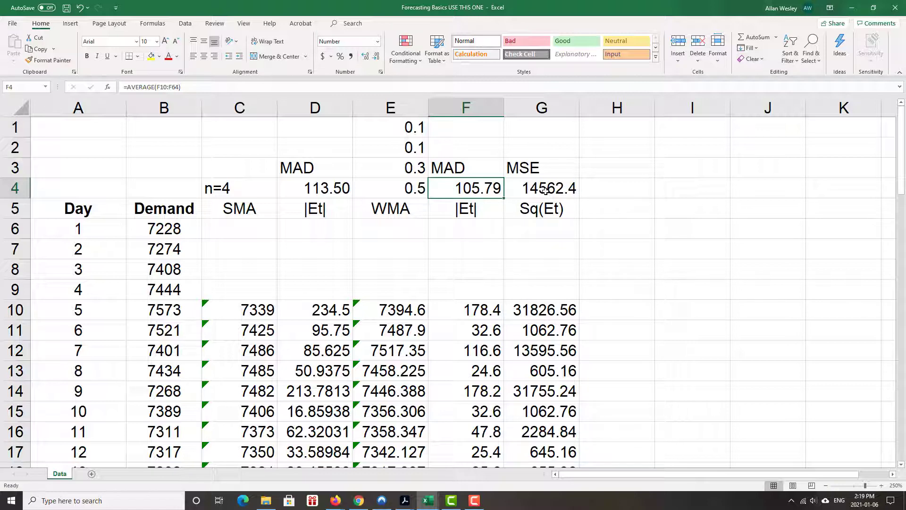
pyautogui.click(554, 188)
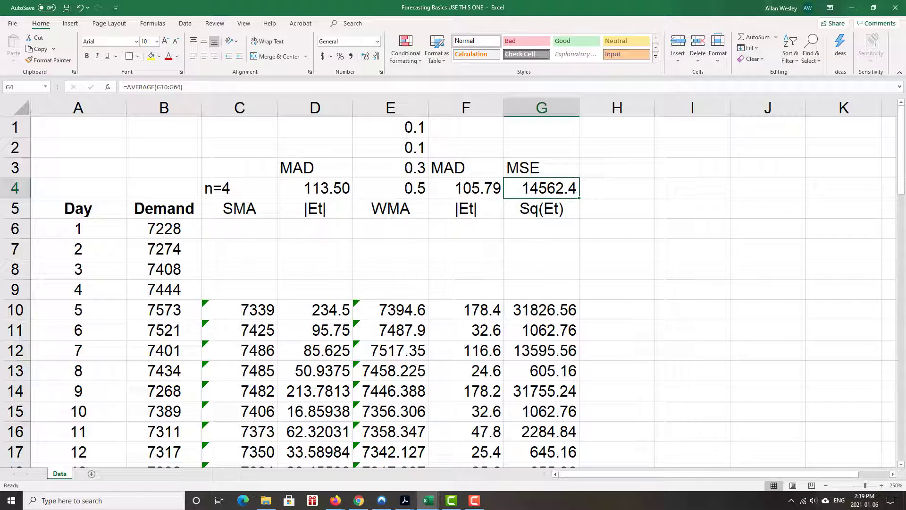
pyautogui.hotkey('alt', 'Tab')
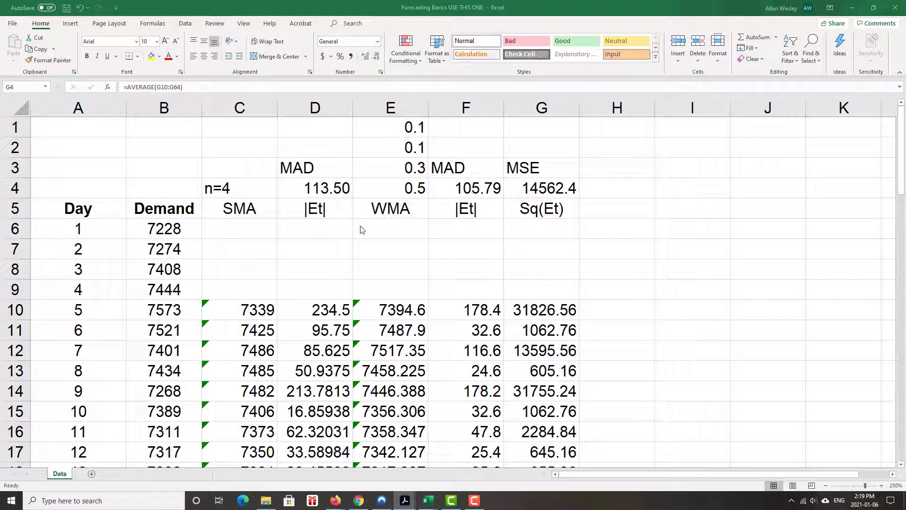